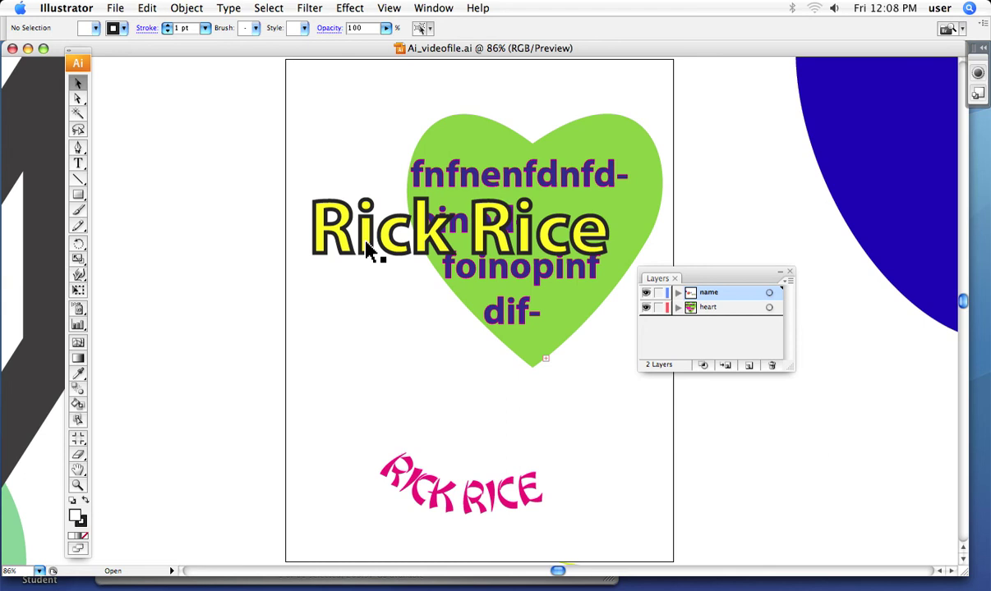
# Move the yellow name text down over the lower part of the heart, then reposition and enlarge the Layers panel.
pyautogui.click(372, 238)
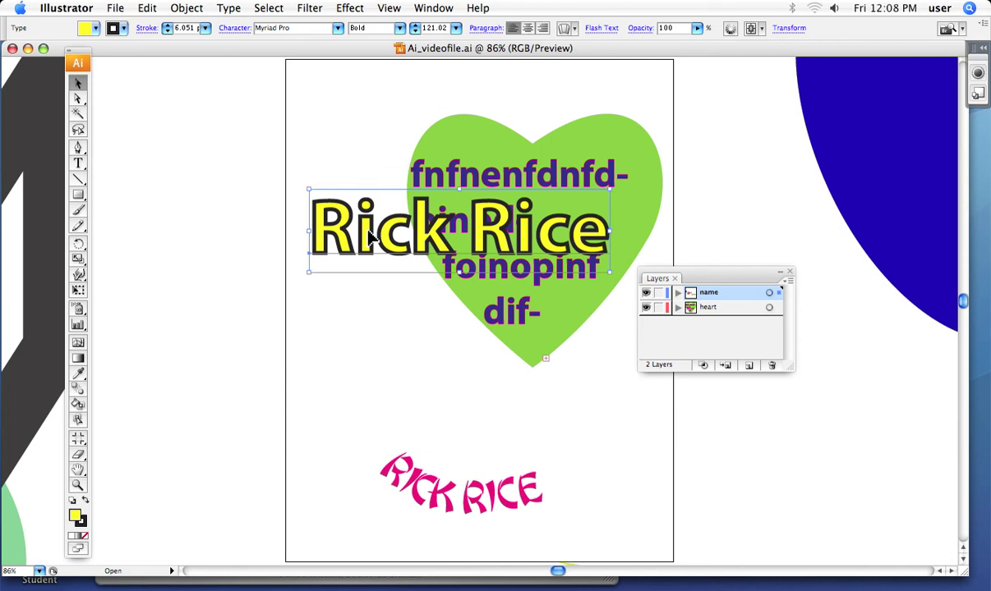
pyautogui.moveTo(368, 237); pyautogui.dragTo(318, 327)
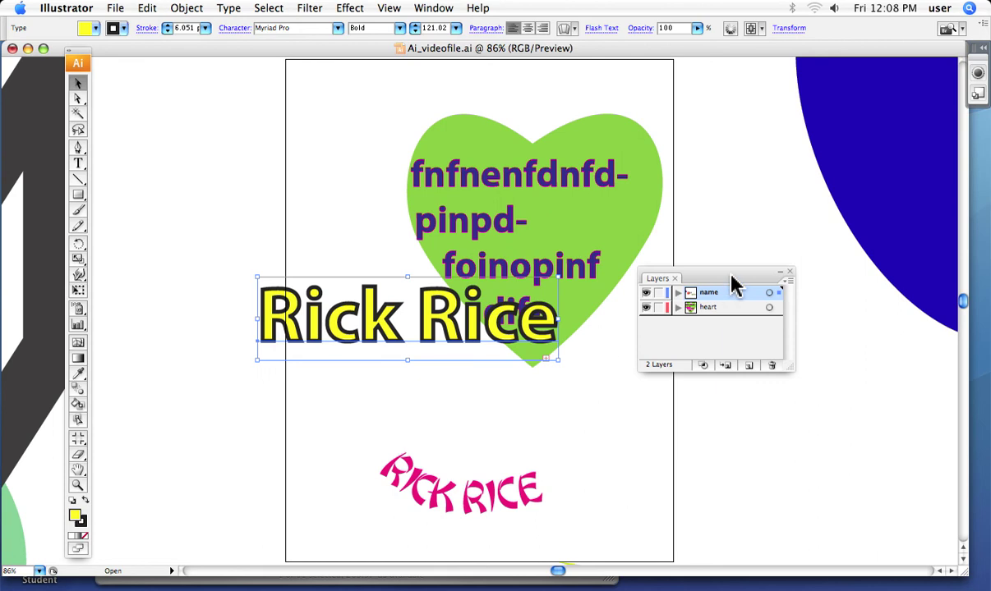
pyautogui.moveTo(732, 280); pyautogui.dragTo(612, 95)
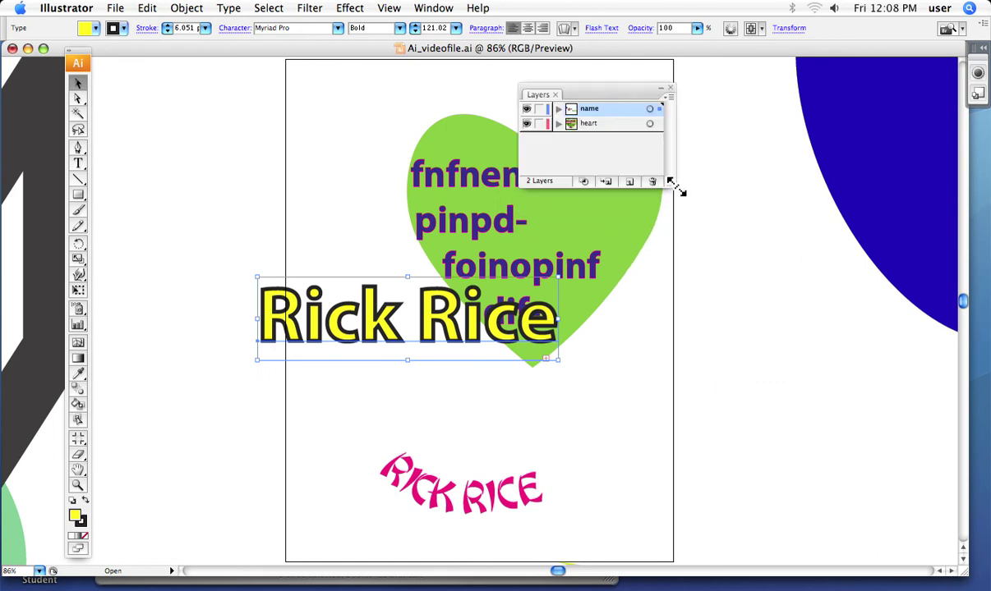
pyautogui.moveTo(674, 190); pyautogui.dragTo(698, 237)
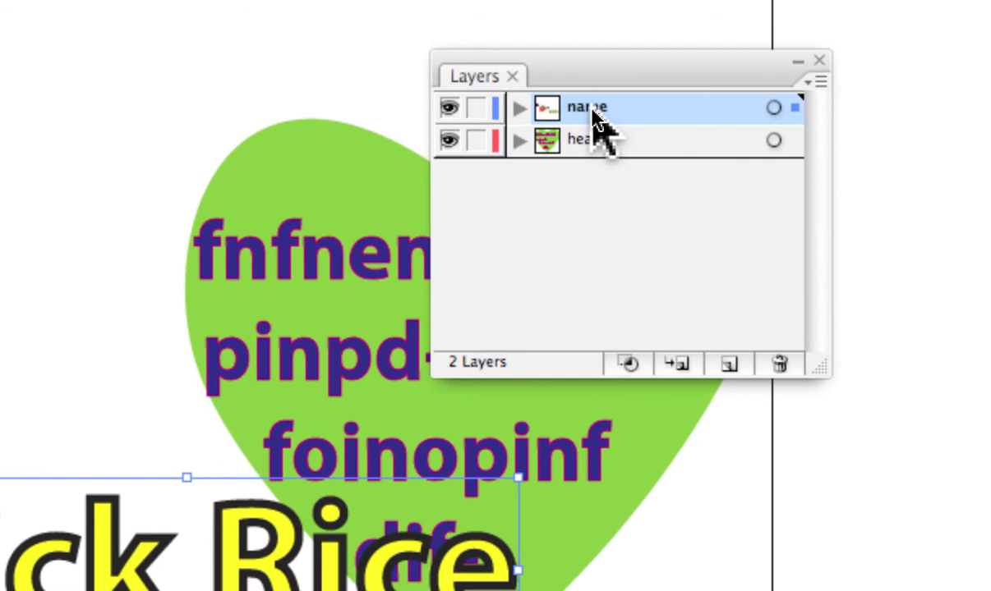
# In the name layer's options, rename the layer xxxxxxx, change it back to name, and keep the Light Blue color.
pyautogui.doubleClick(586, 108)
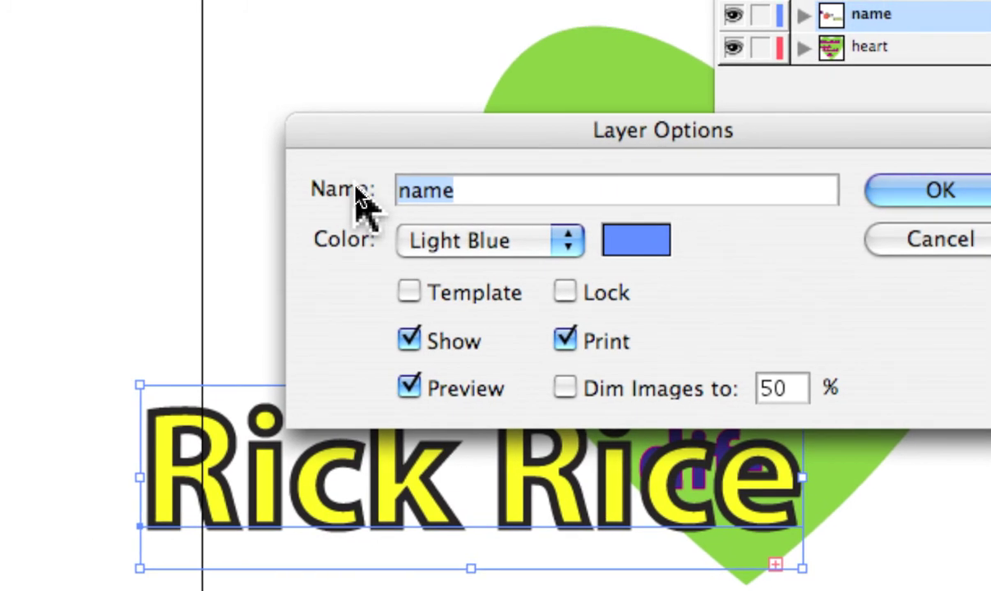
pyautogui.write('xxxxxxx')
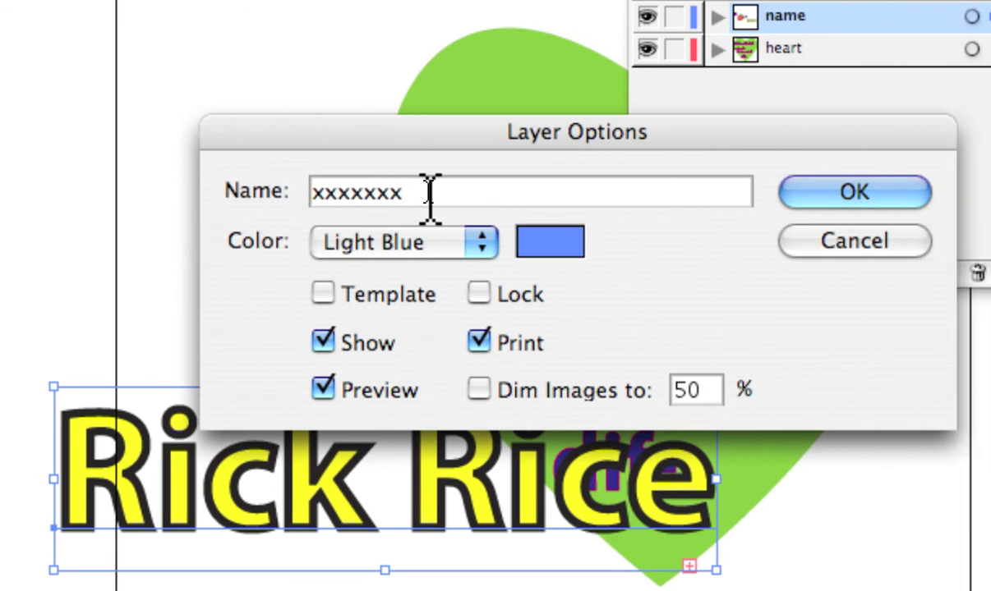
pyautogui.moveTo(514, 192); pyautogui.dragTo(380, 186)
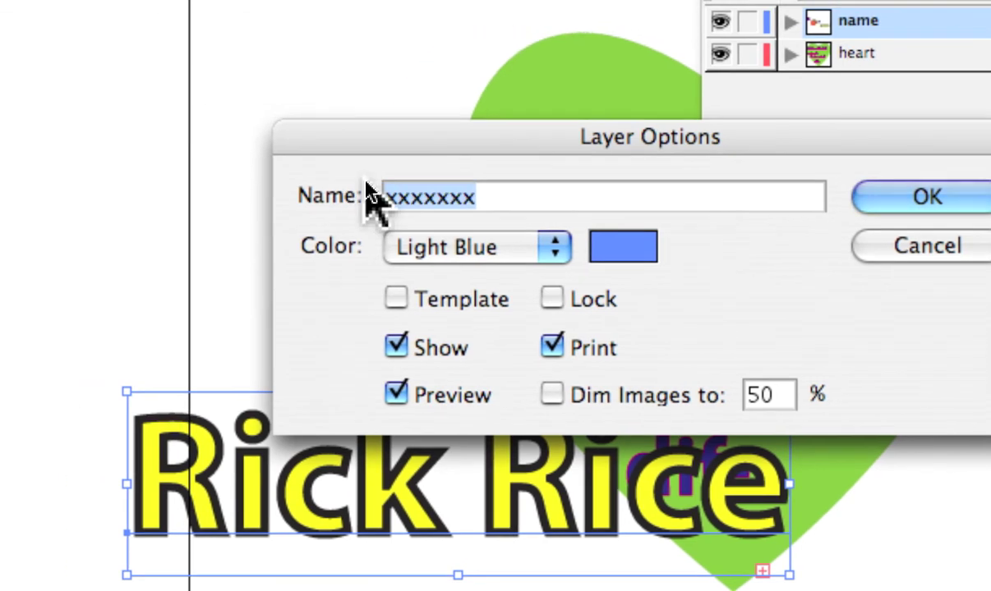
pyautogui.write('name')
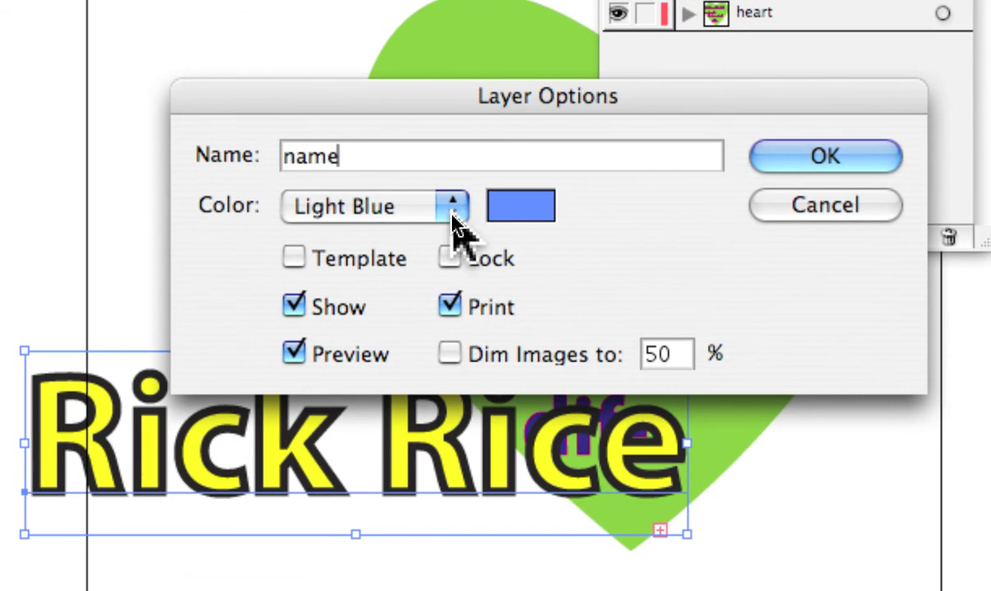
pyautogui.click(426, 213)
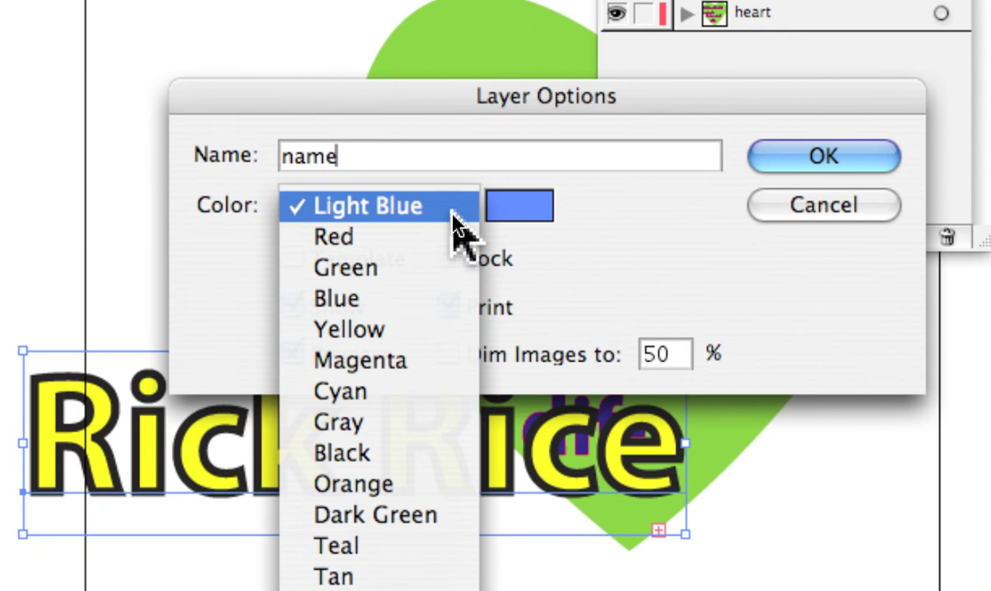
pyautogui.click(459, 227)
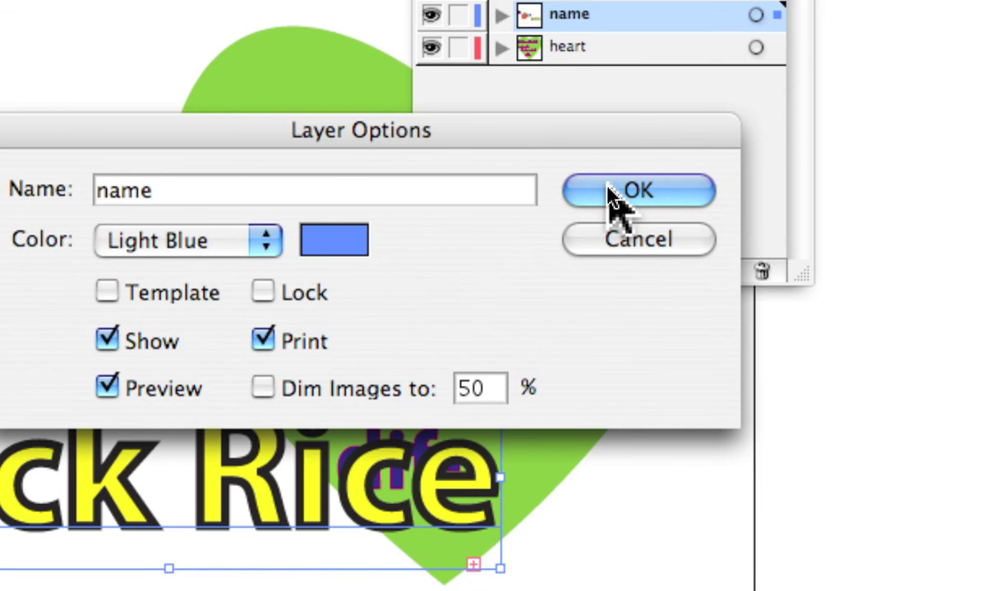
pyautogui.click(618, 192)
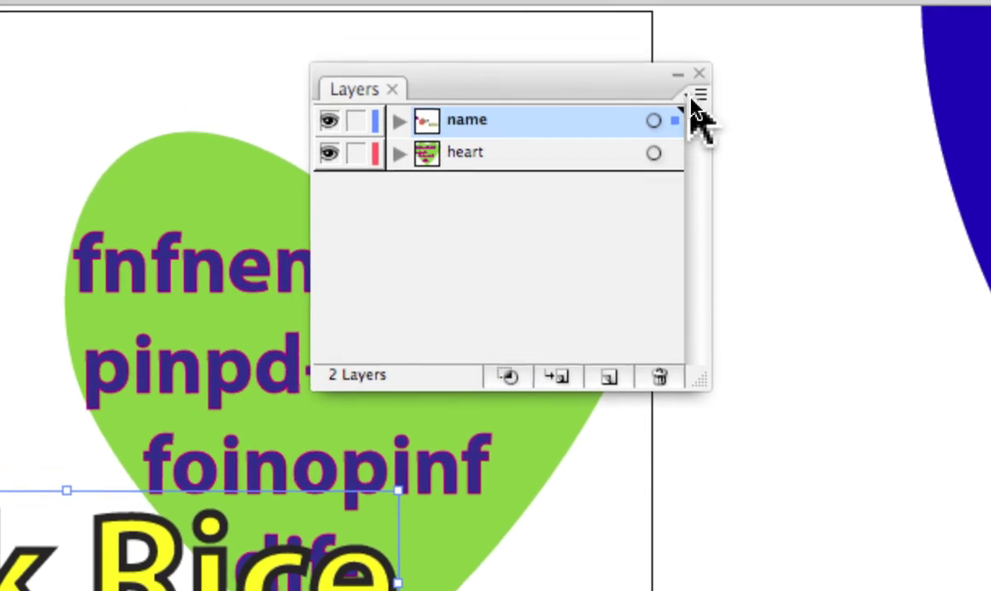
# View the options of the name layer and dismiss them.
pyautogui.click(692, 98)
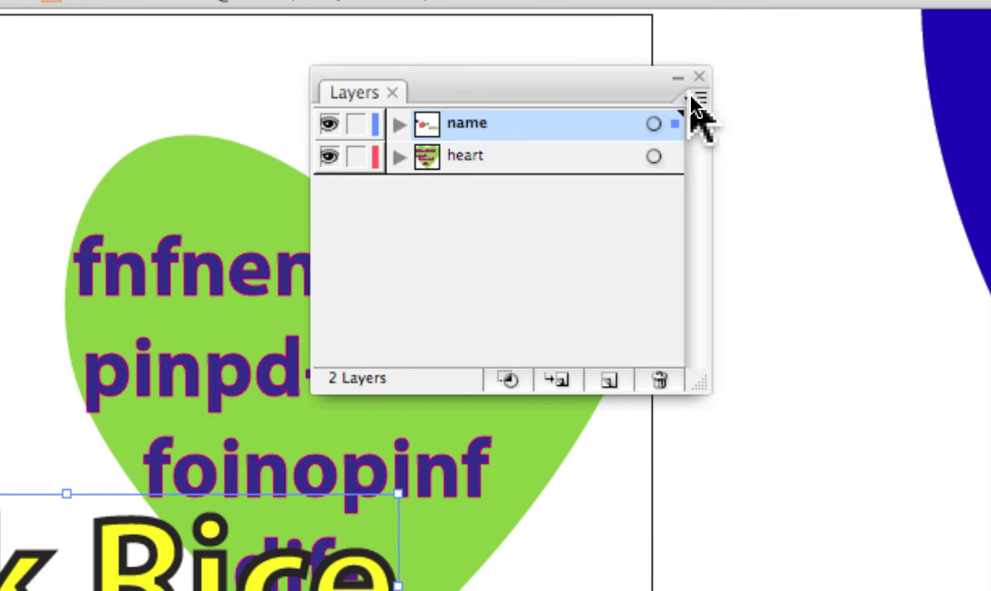
pyautogui.click(698, 99)
pyautogui.click(692, 99)
pyautogui.click(691, 99)
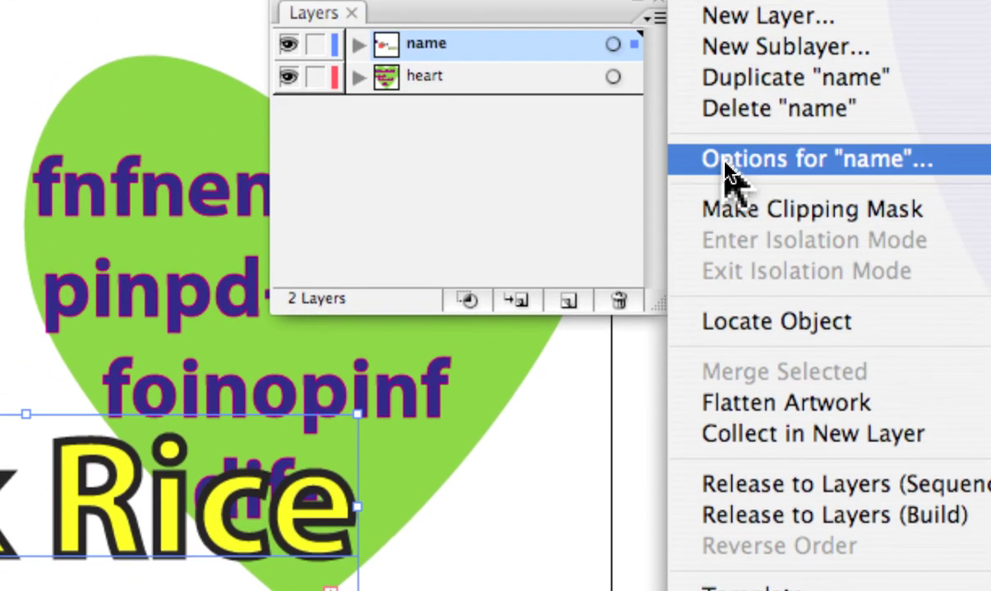
pyautogui.click(726, 167)
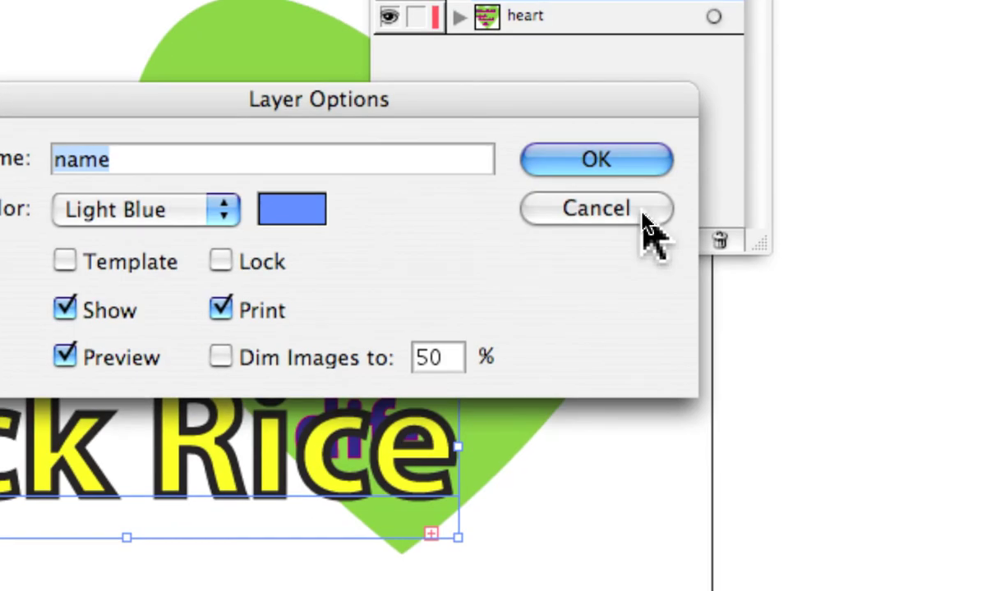
pyautogui.click(761, 264)
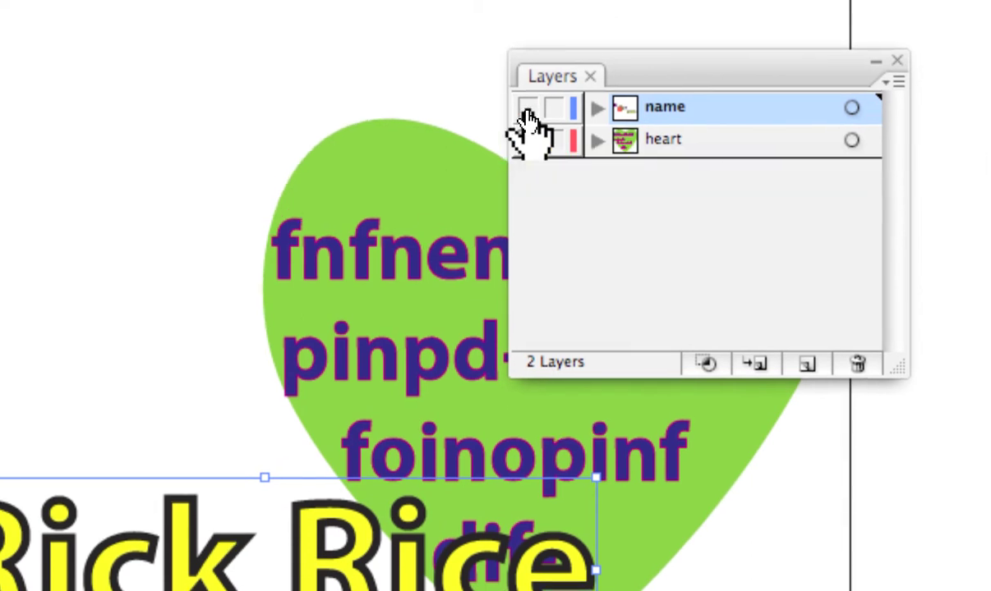
# Hide and show the name layer repeatedly to check which artwork belongs to it, moving the Layers panel lower.
pyautogui.click(530, 93)
pyautogui.click(527, 109)
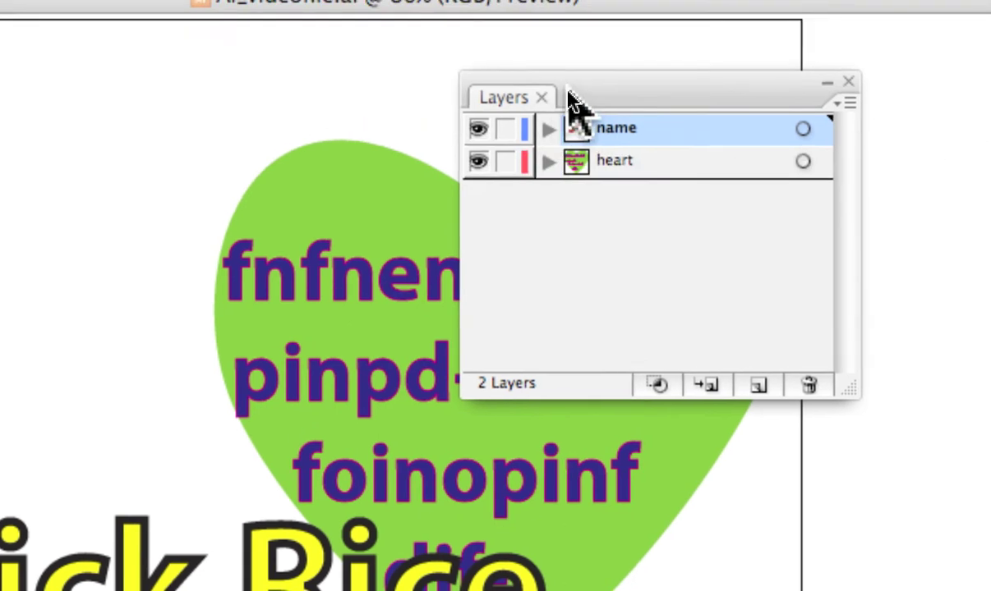
pyautogui.moveTo(623, 82); pyautogui.dragTo(575, 158)
pyautogui.click(530, 165)
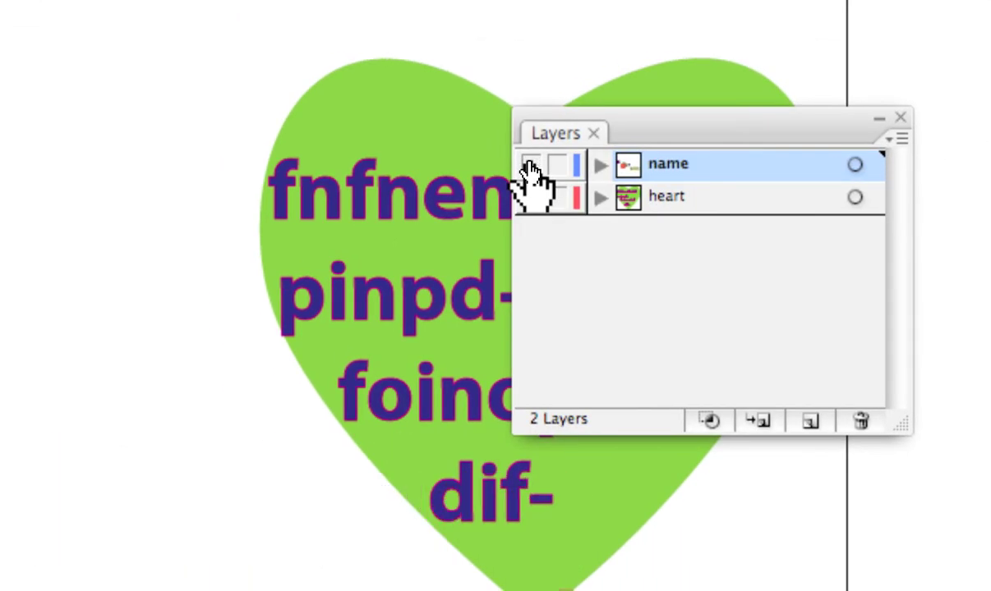
pyautogui.click(529, 165)
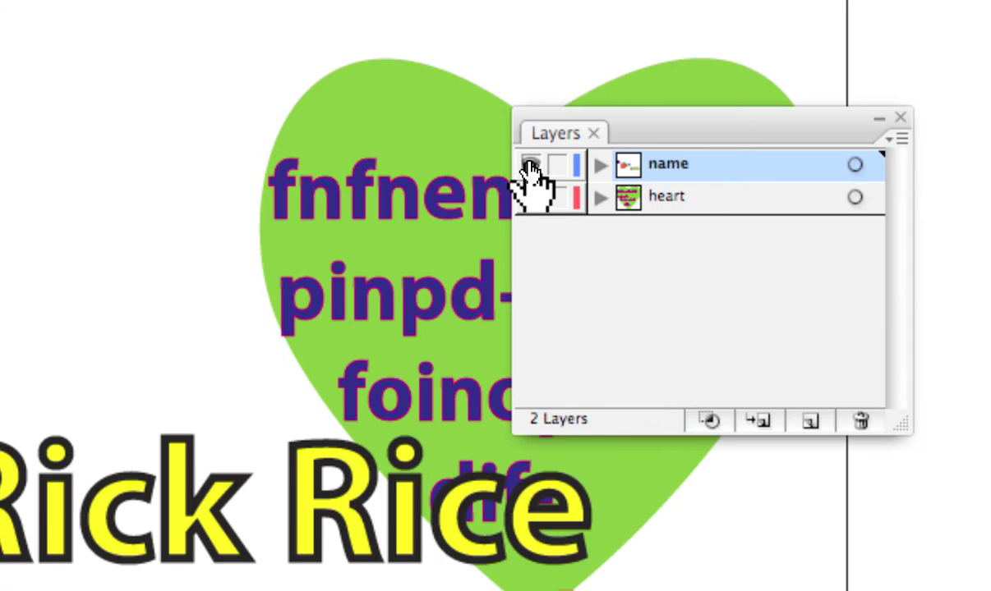
pyautogui.click(530, 165)
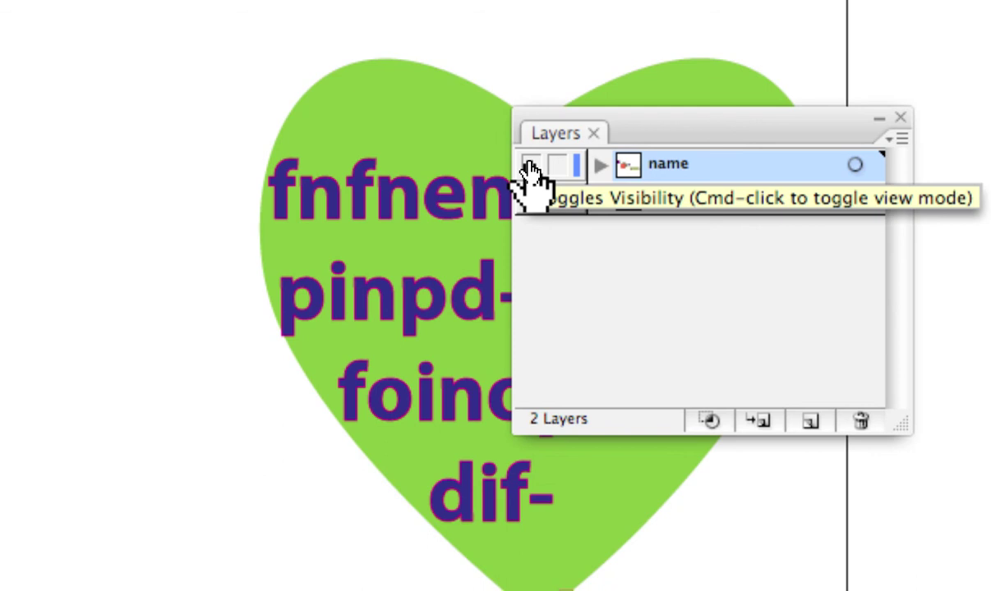
pyautogui.click(530, 165)
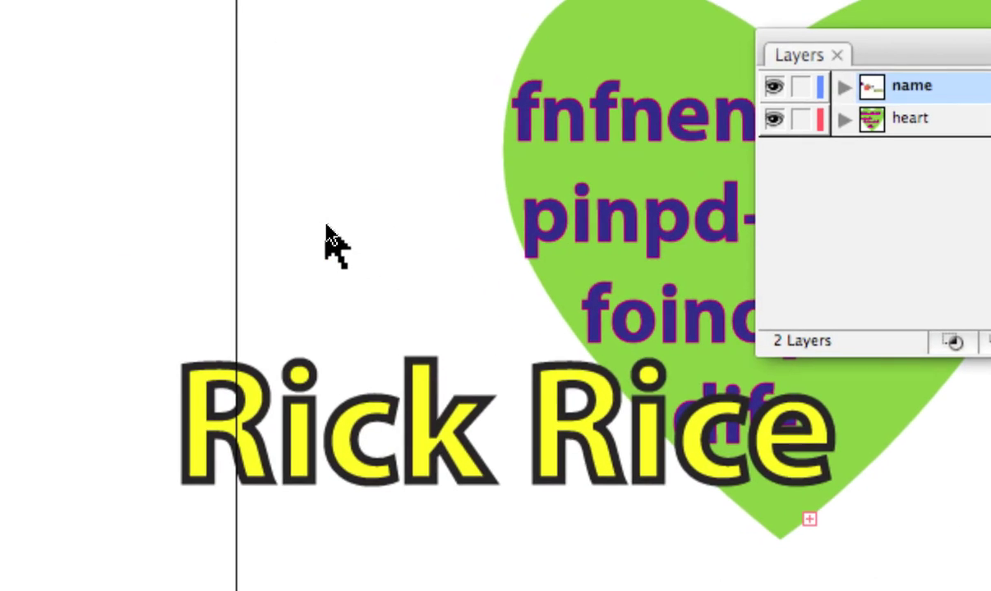
# Marquee-select the yellow name text together with the heart twice, clearing the selection each time.
pyautogui.moveTo(327, 230); pyautogui.dragTo(735, 590)
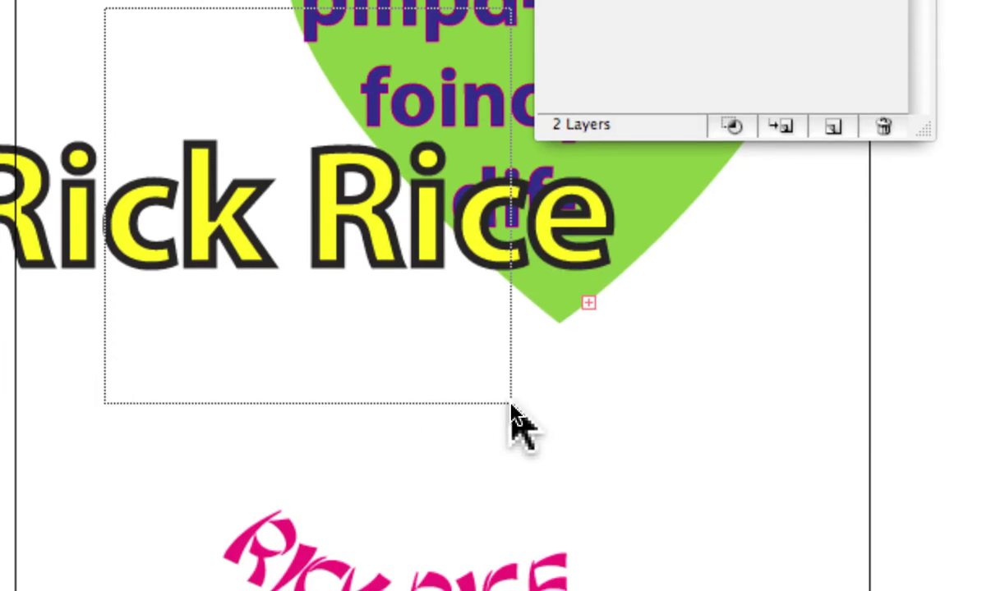
pyautogui.moveTo(511, 415); pyautogui.dragTo(515, 425)
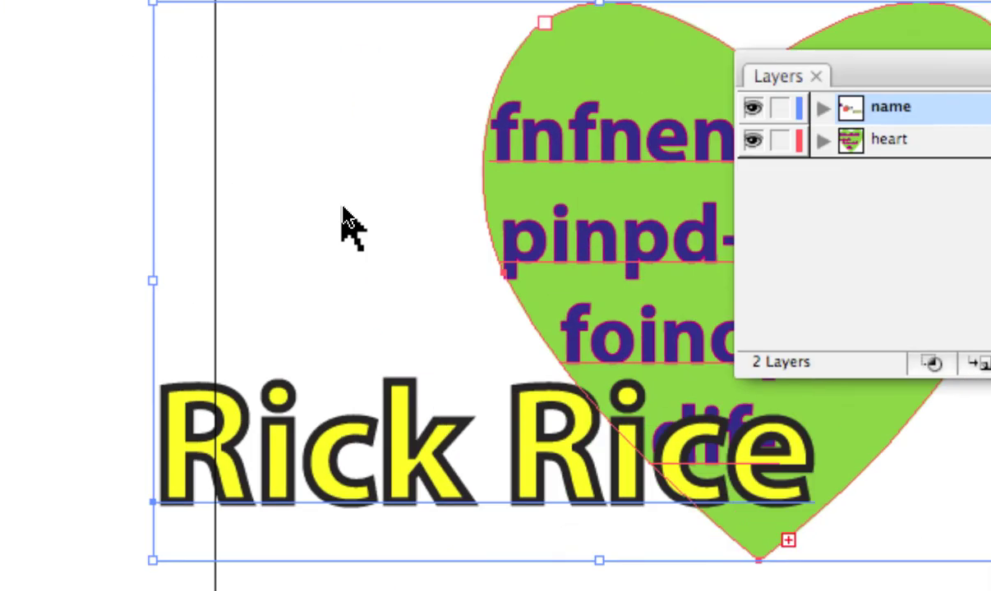
pyautogui.click(334, 208)
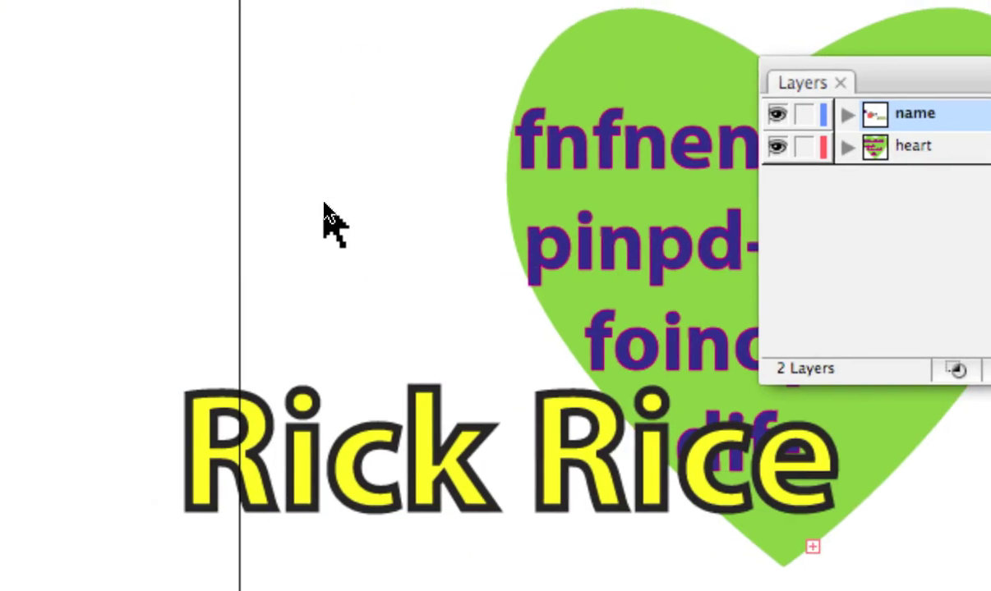
pyautogui.moveTo(298, 195); pyautogui.dragTo(653, 544)
pyautogui.moveTo(485, 363); pyautogui.dragTo(489, 366)
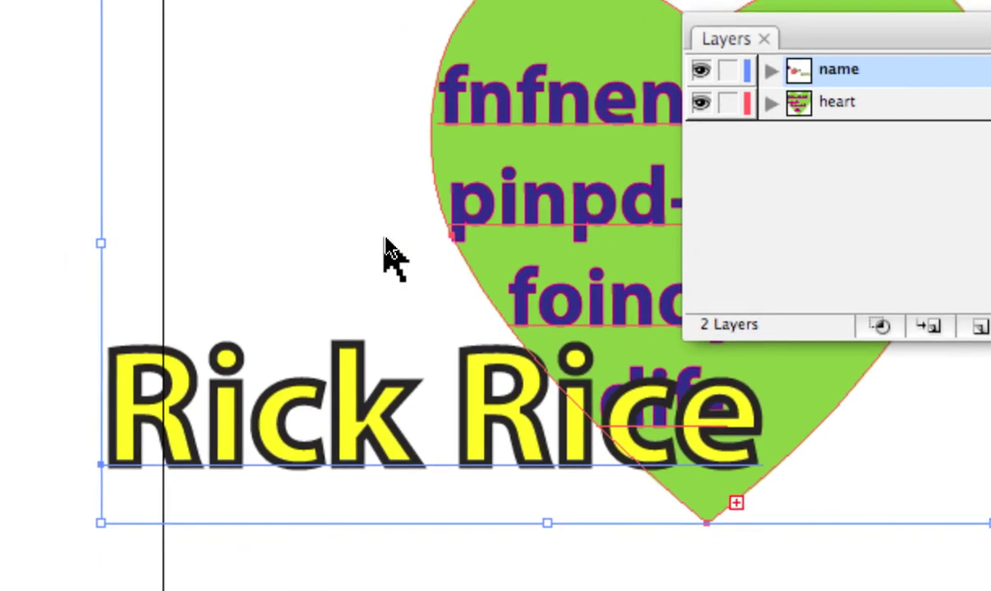
pyautogui.click(322, 240)
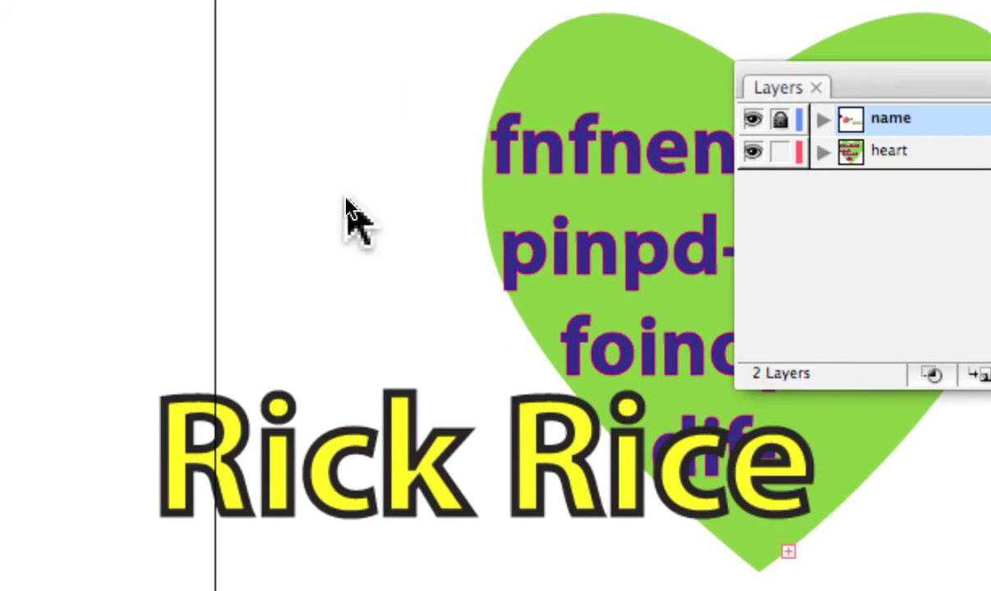
# With the name layer locked, marquee-select the heart and its text, then unlock the name layer.
pyautogui.moveTo(345, 201); pyautogui.dragTo(647, 322)
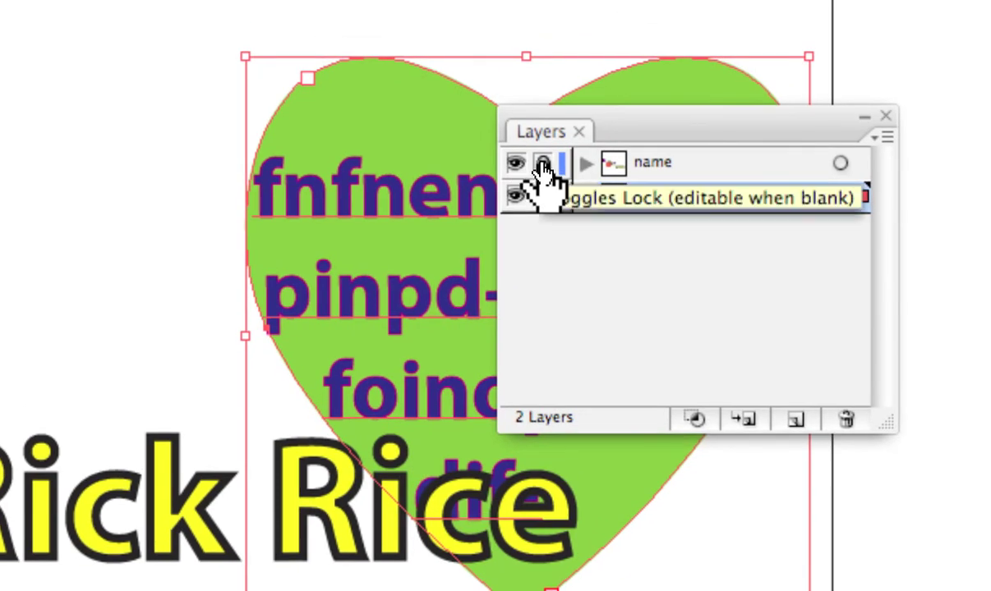
pyautogui.click(543, 165)
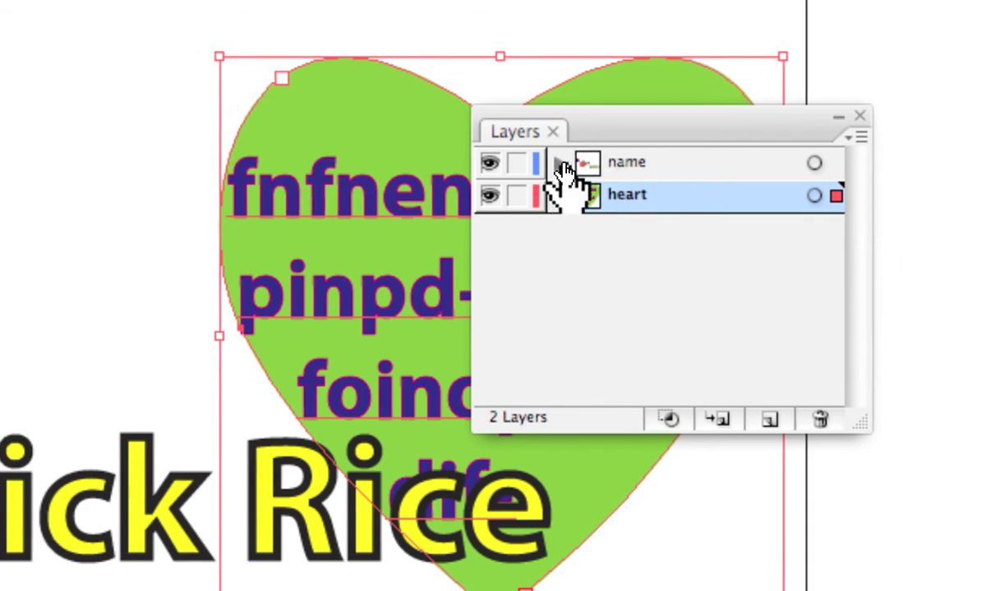
# Expand the name layer and enlarge the Layers panel to examine the objects listed in that layer.
pyautogui.click(560, 167)
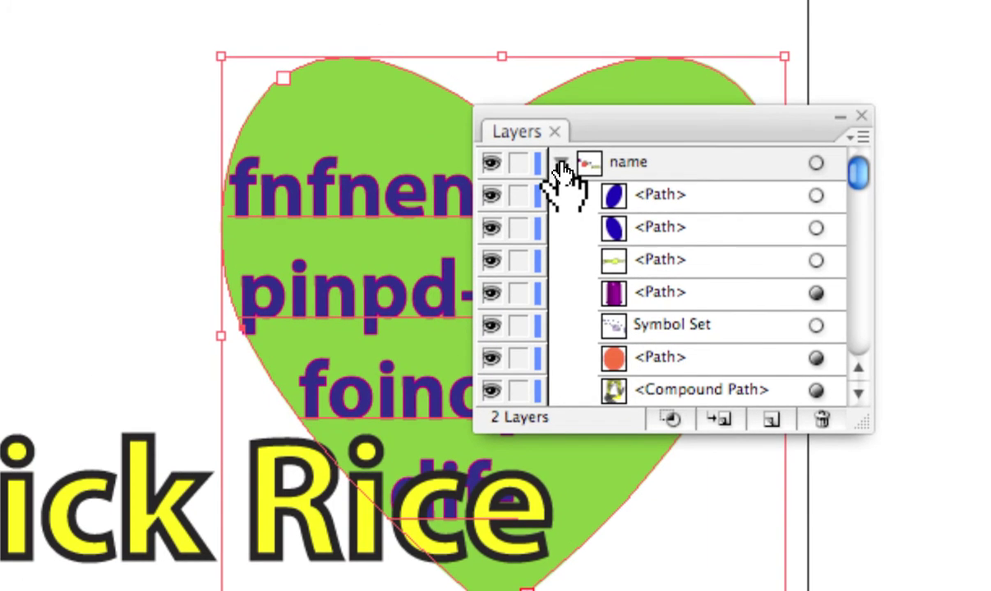
pyautogui.click(562, 168)
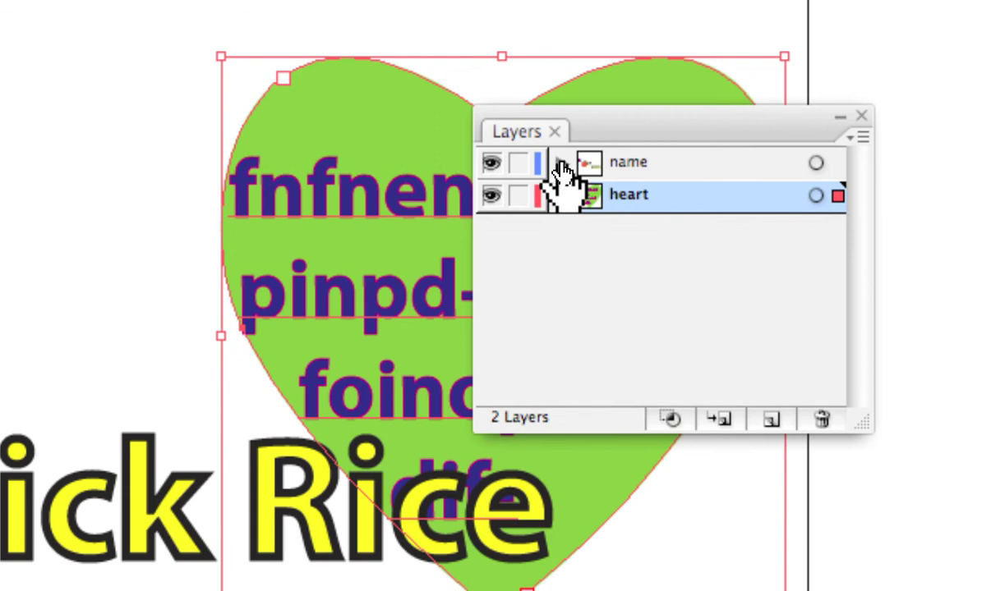
pyautogui.click(561, 166)
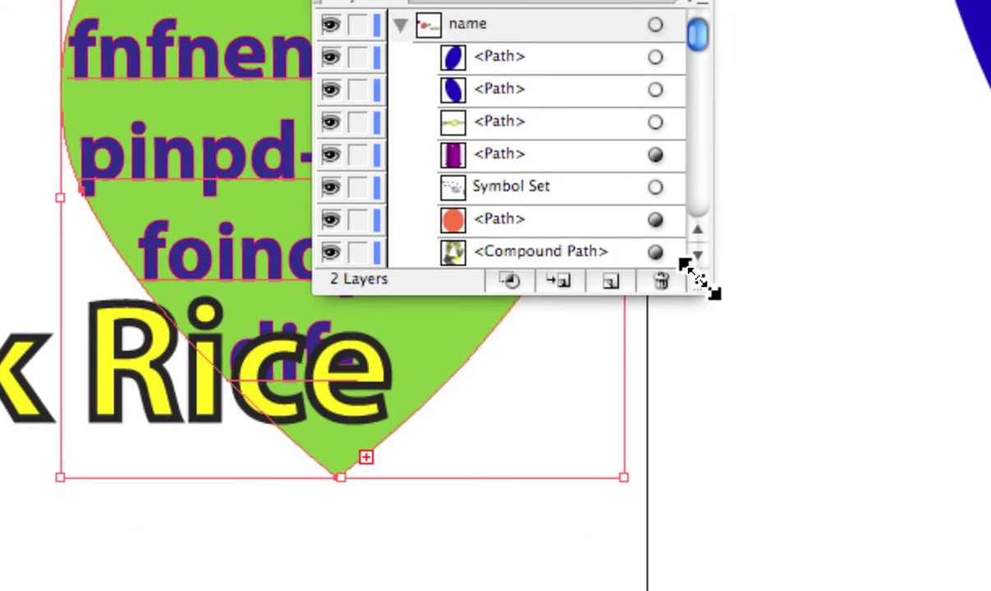
pyautogui.moveTo(866, 425); pyautogui.dragTo(863, 473)
pyautogui.moveTo(699, 318); pyautogui.dragTo(711, 375)
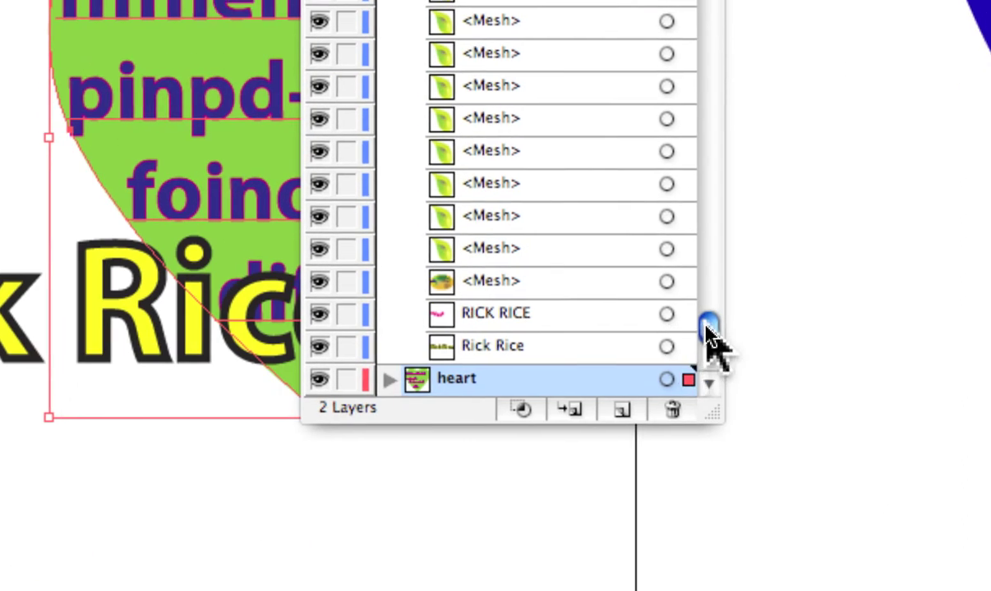
pyautogui.moveTo(708, 325); pyautogui.dragTo(711, 166)
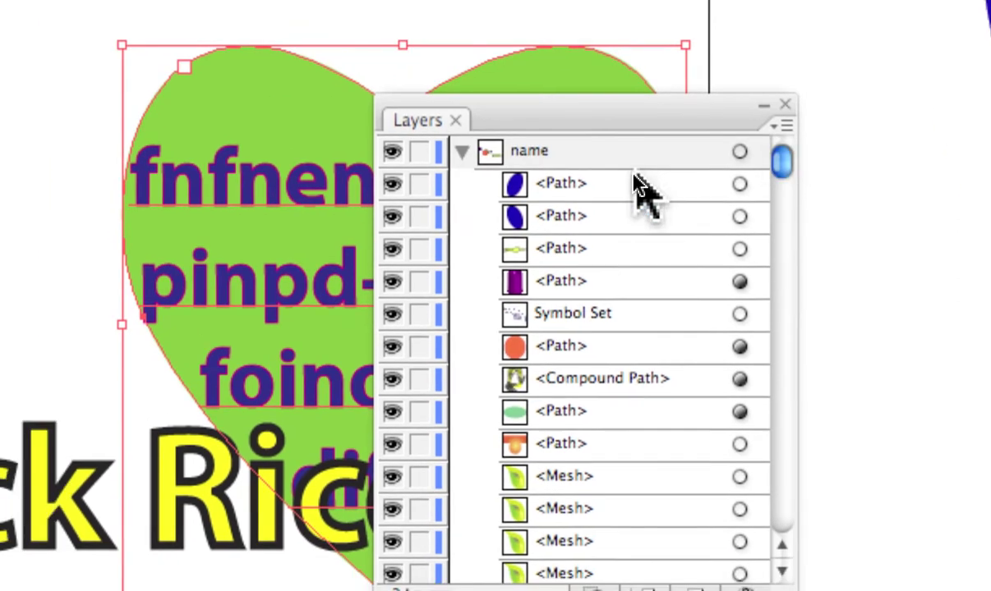
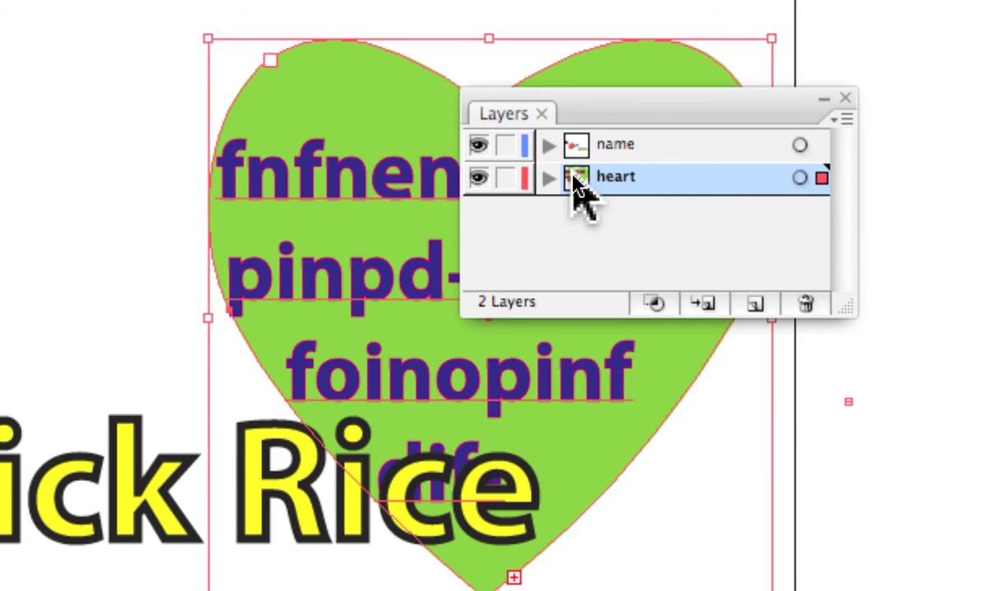
# Duplicate the heart layer.
pyautogui.moveTo(577, 187); pyautogui.dragTo(754, 266)
pyautogui.moveTo(657, 217); pyautogui.dragTo(657, 249)
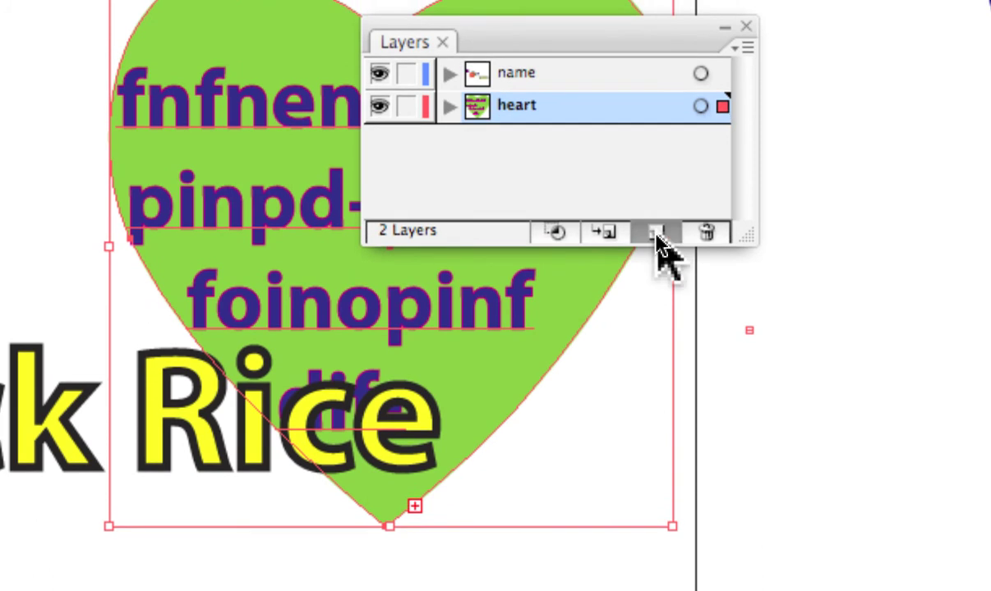
pyautogui.moveTo(666, 246); pyautogui.dragTo(660, 258)
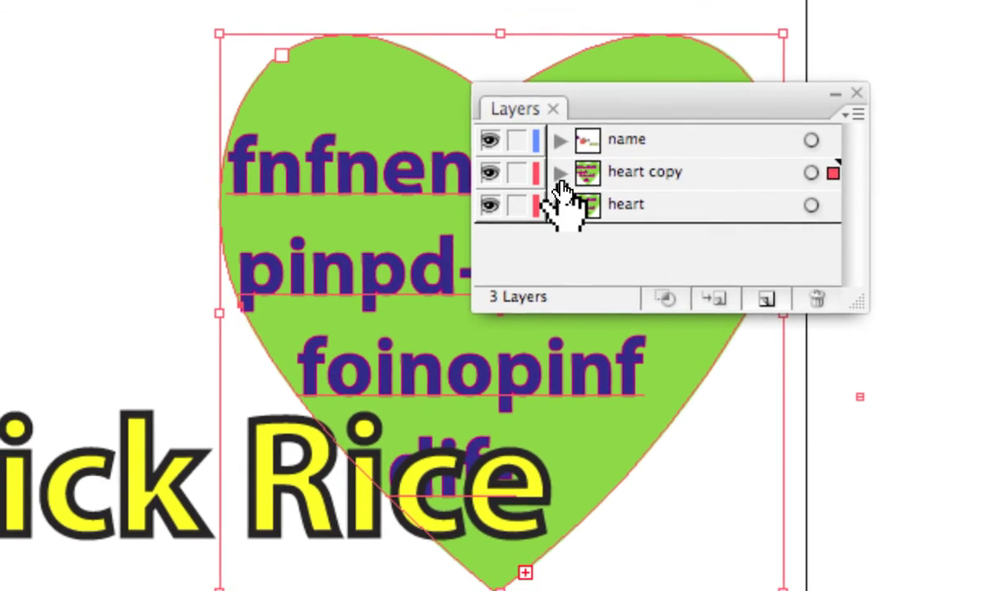
# Expand the original heart layer to examine the object it contains, and collapse it again.
pyautogui.click(550, 177)
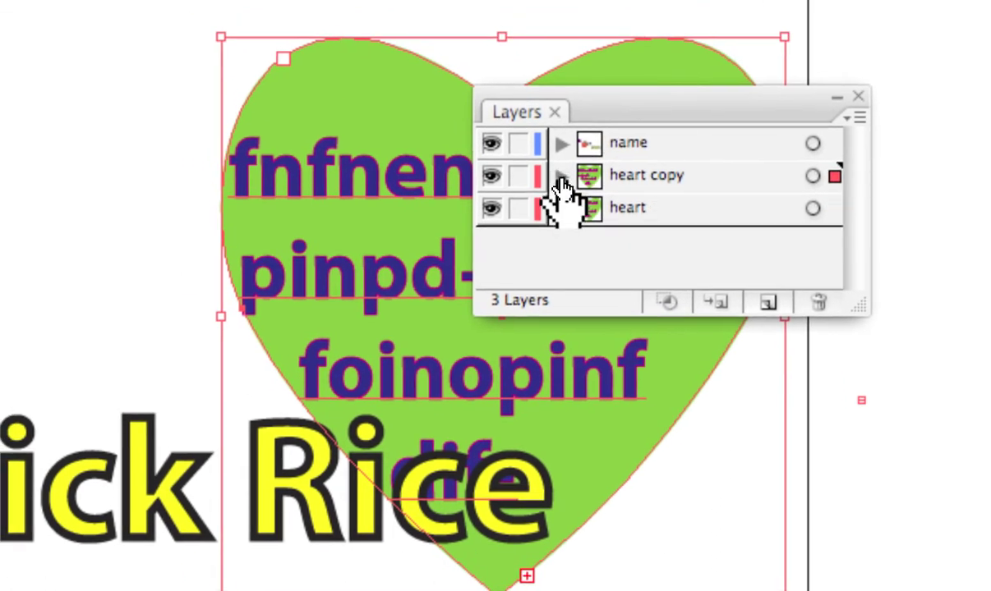
pyautogui.click(560, 177)
pyautogui.click(560, 207)
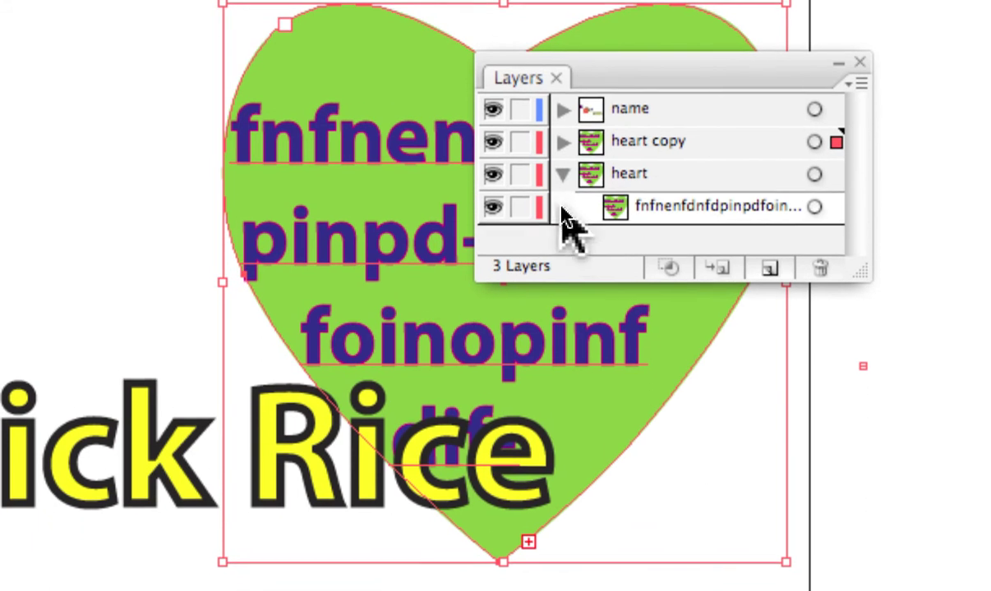
pyautogui.click(560, 167)
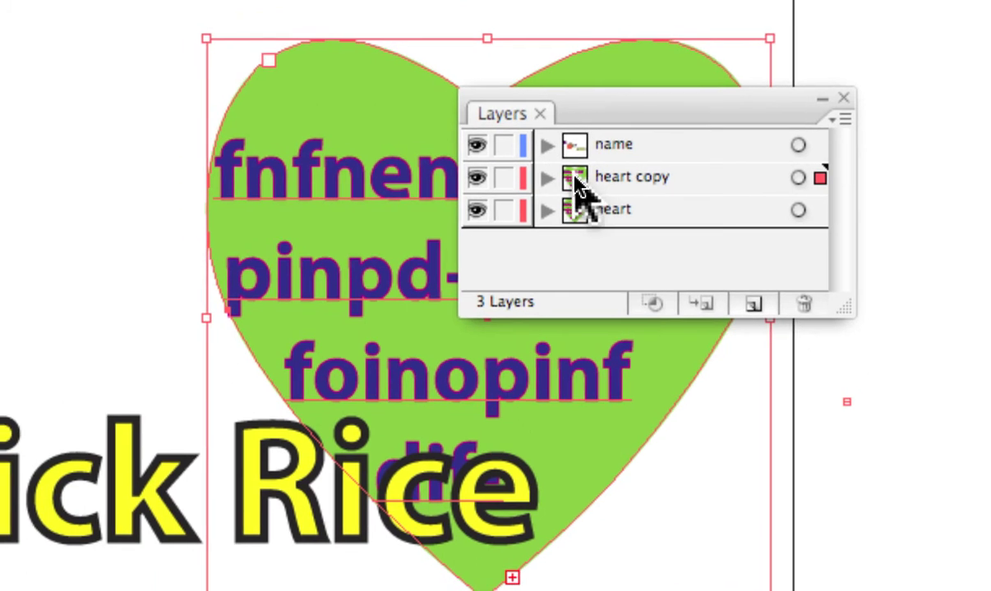
# Move the heart copy layer below the heart layer and delete that copy.
pyautogui.moveTo(575, 187); pyautogui.dragTo(734, 271)
pyautogui.moveTo(686, 238); pyautogui.dragTo(682, 251)
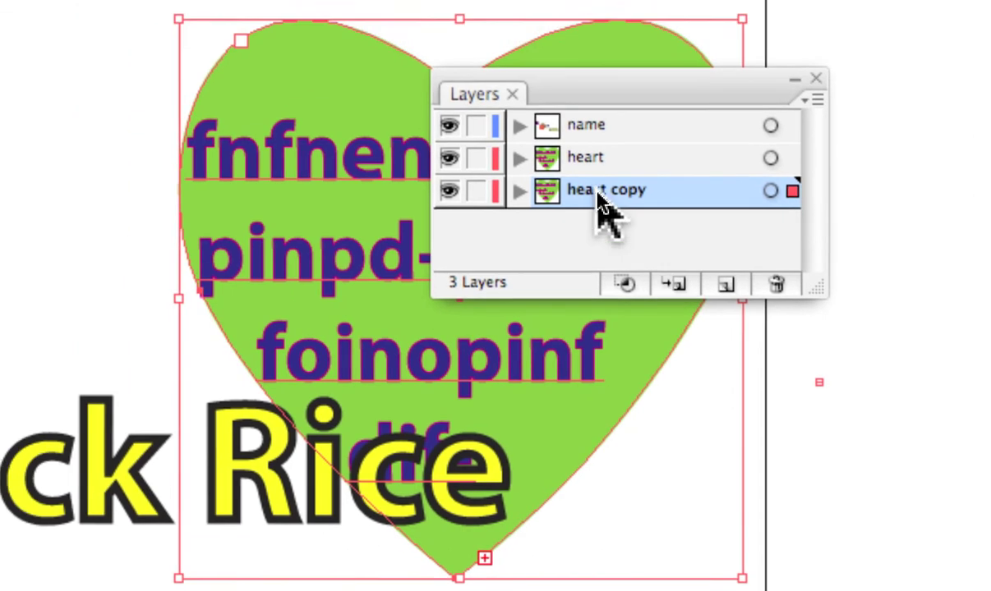
pyautogui.moveTo(610, 201); pyautogui.dragTo(681, 238)
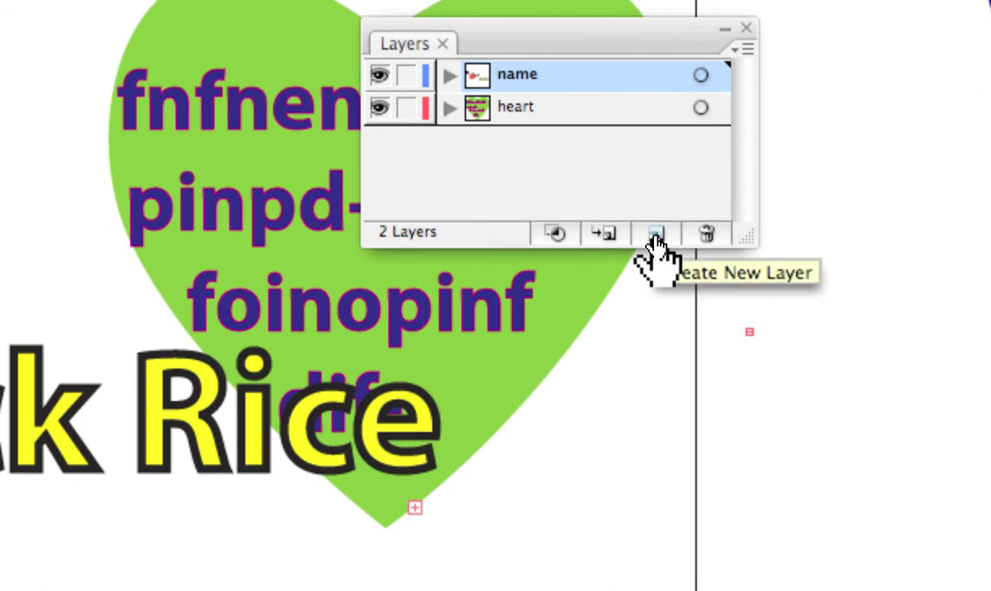
# Create a new layer above the name layer and move the Layers panel clear of the heart's upper text.
pyautogui.click(655, 237)
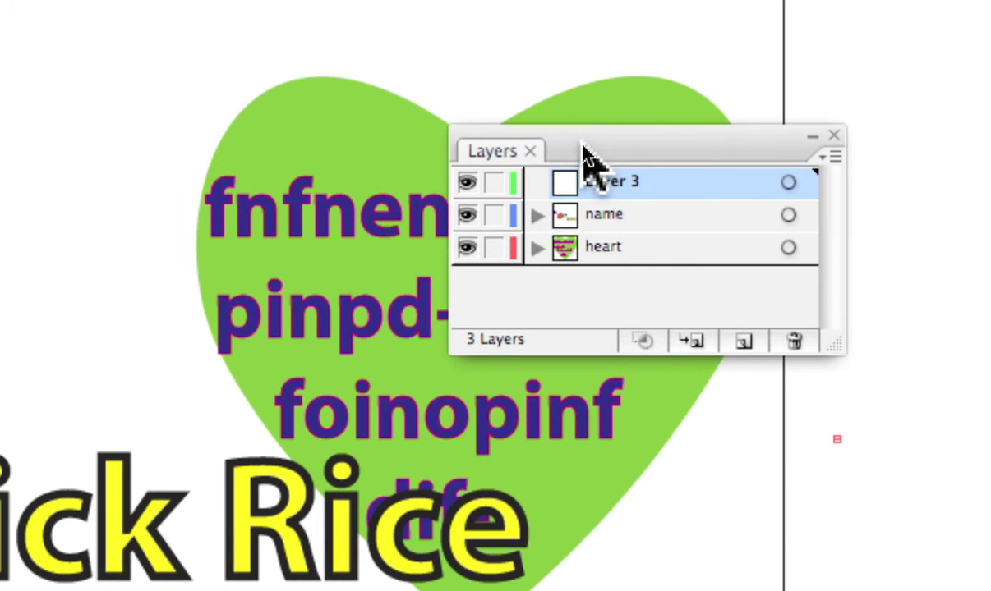
pyautogui.moveTo(585, 152); pyautogui.dragTo(646, 236)
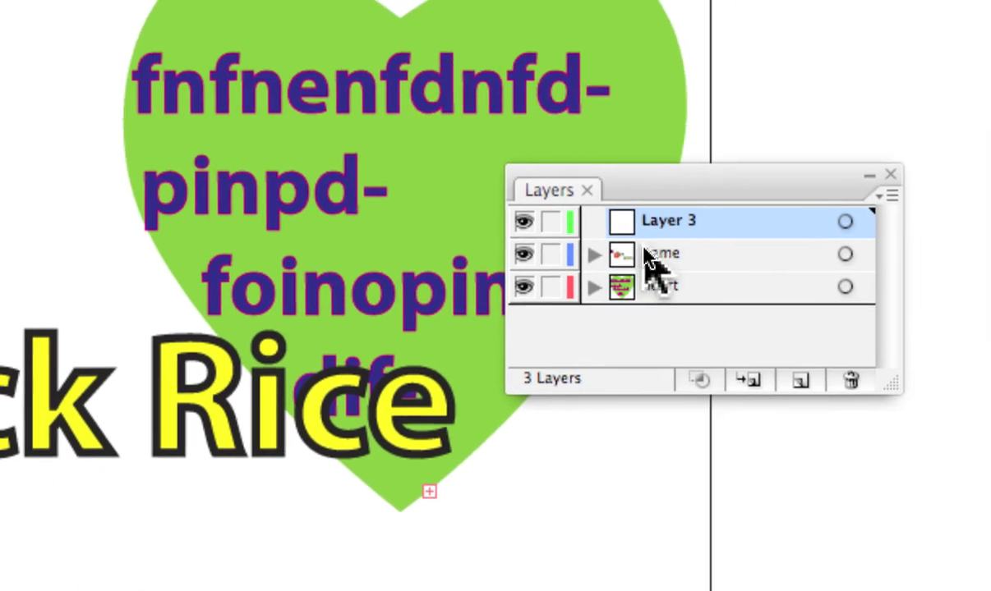
# Move the heart layer above the name layer, and return the name layer to its place above the heart.
pyautogui.click(684, 264)
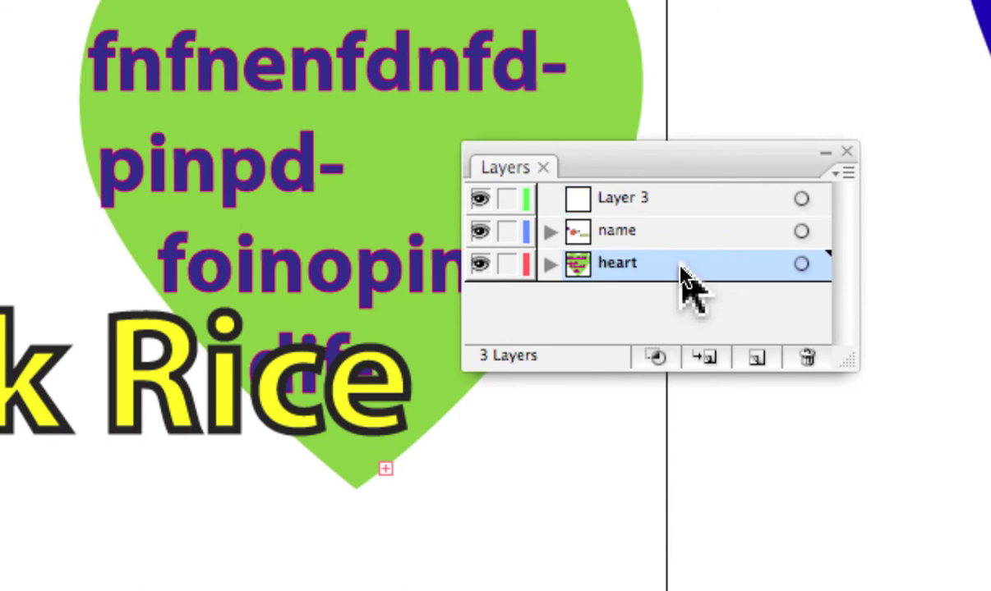
pyautogui.moveTo(681, 265)
pyautogui.mouseDown()
pyautogui.moveTo(682, 230)
pyautogui.moveTo(679, 247)
pyautogui.mouseUp()
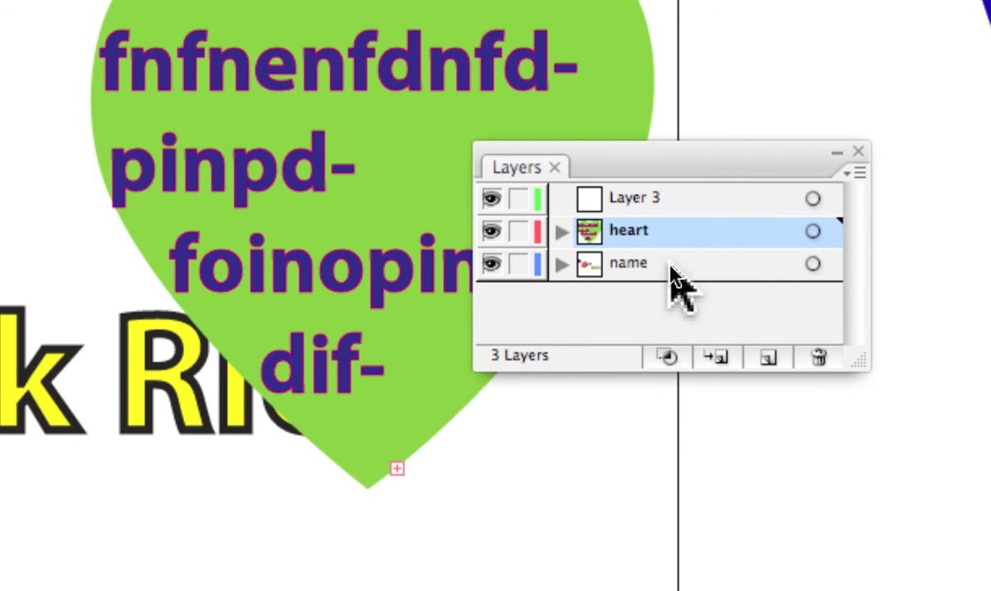
pyautogui.moveTo(670, 264)
pyautogui.mouseDown()
pyautogui.moveTo(672, 247)
pyautogui.moveTo(668, 261)
pyautogui.mouseUp()
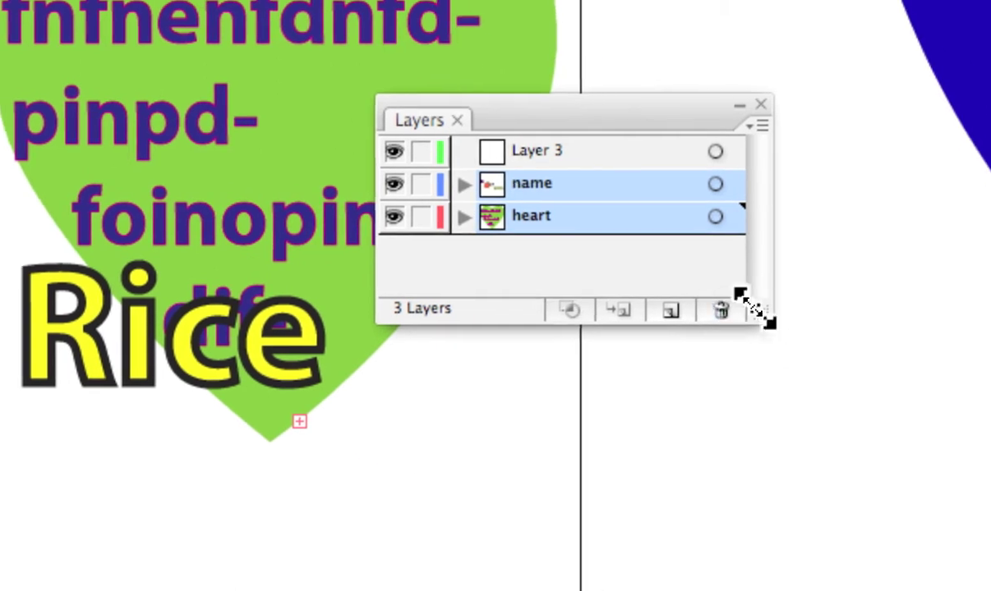
# Enlarge the Layers panel and, inside the name layer, move the purple path above the thin yellow-green path.
pyautogui.moveTo(772, 315); pyautogui.dragTo(774, 469)
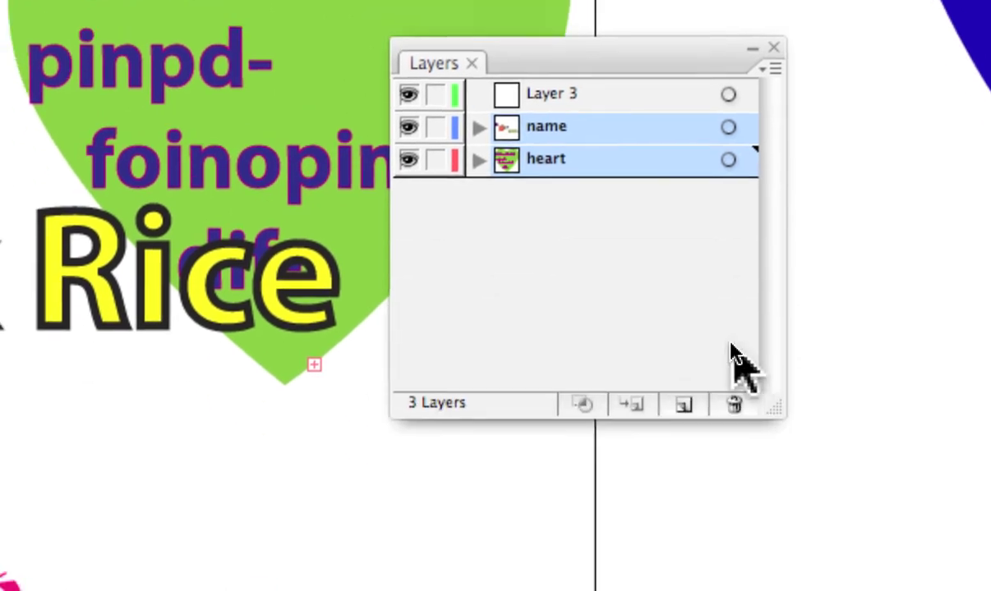
pyautogui.click(457, 128)
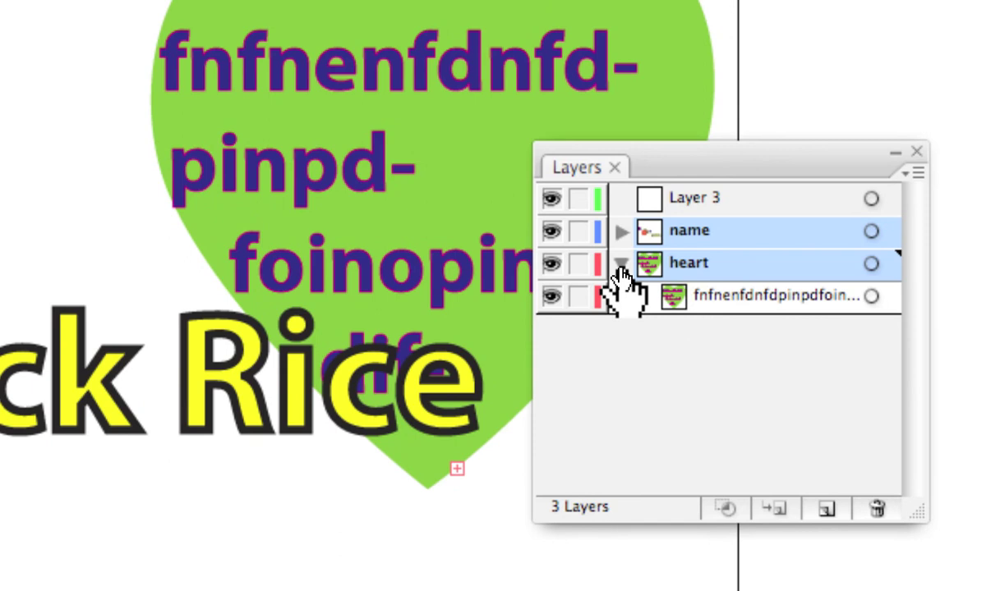
pyautogui.click(621, 265)
pyautogui.click(622, 232)
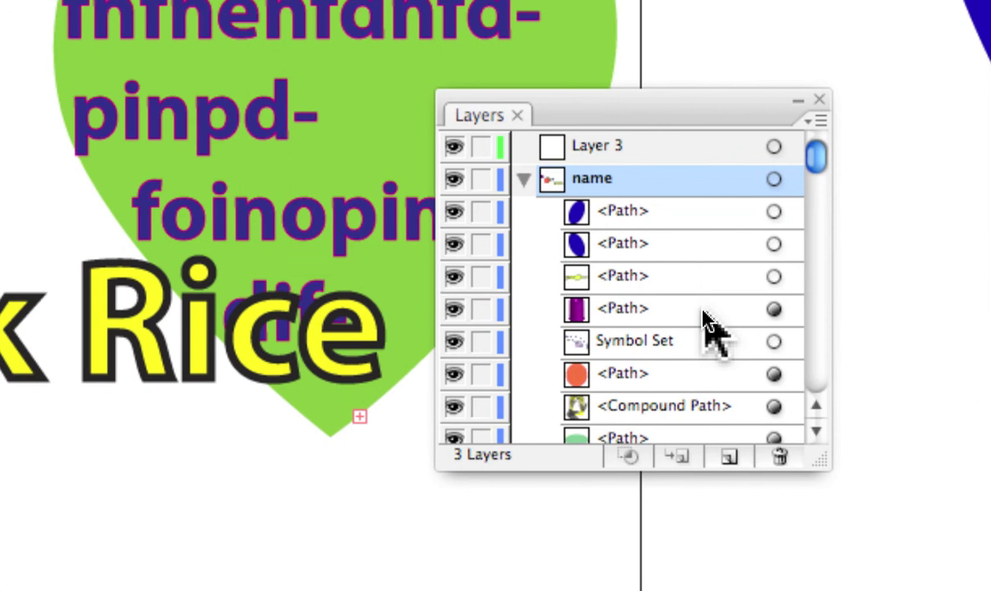
pyautogui.moveTo(705, 320); pyautogui.dragTo(705, 289)
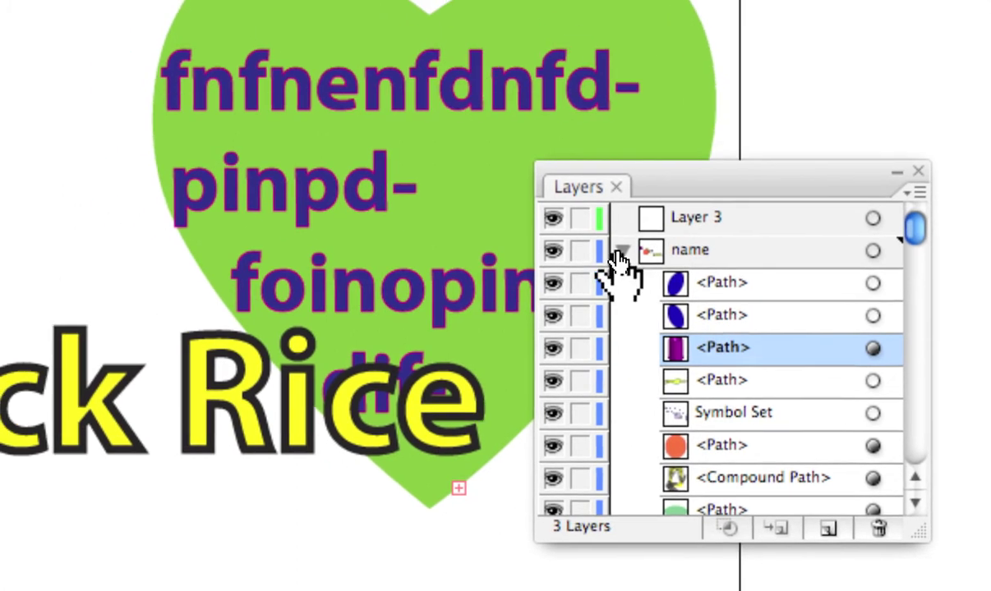
pyautogui.click(520, 205)
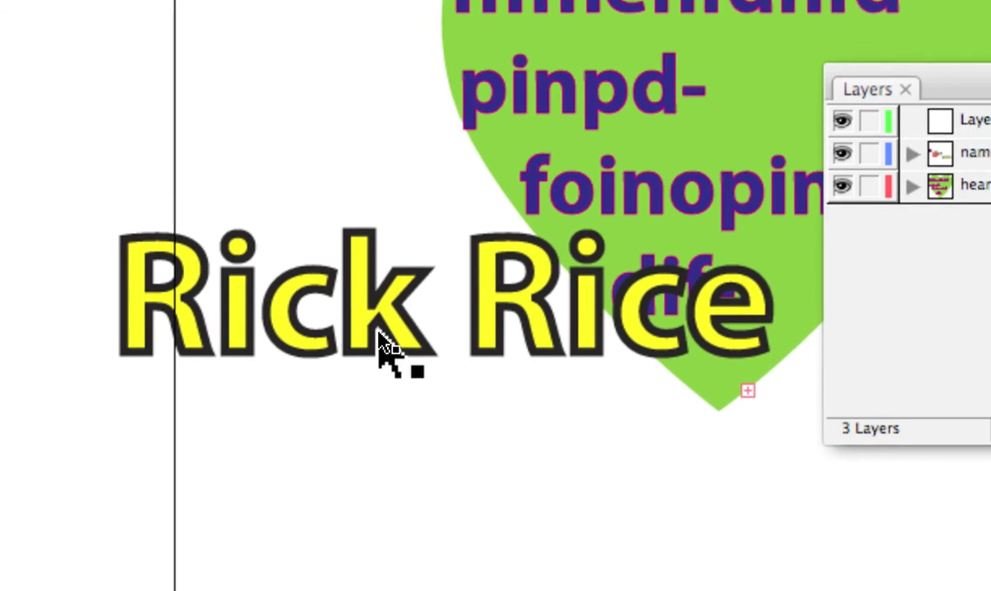
# Select the yellow name text on the artboard and locate its entry within the expanded name layer.
pyautogui.click(404, 352)
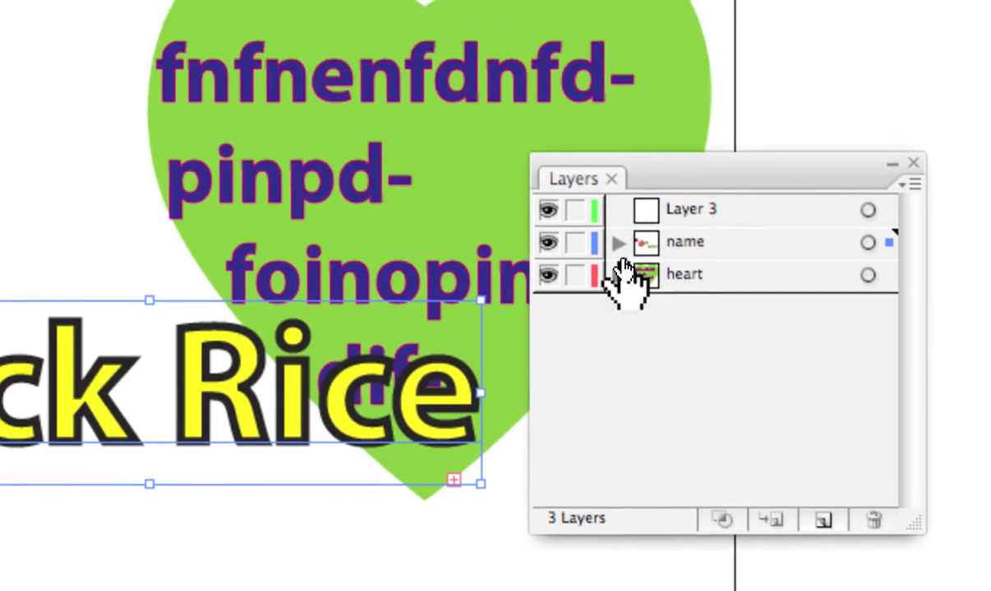
pyautogui.click(619, 252)
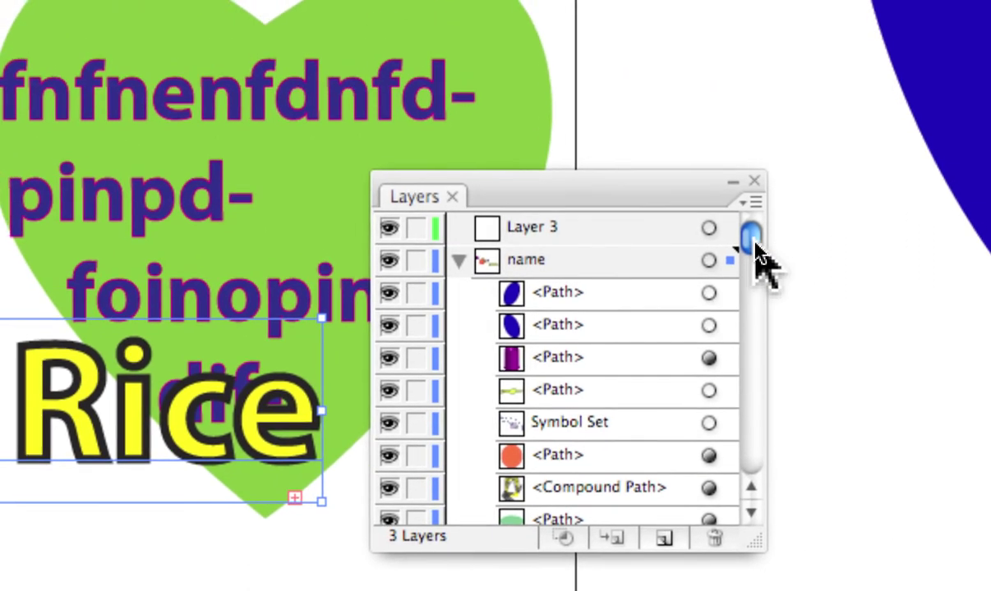
pyautogui.moveTo(754, 247); pyautogui.dragTo(757, 337)
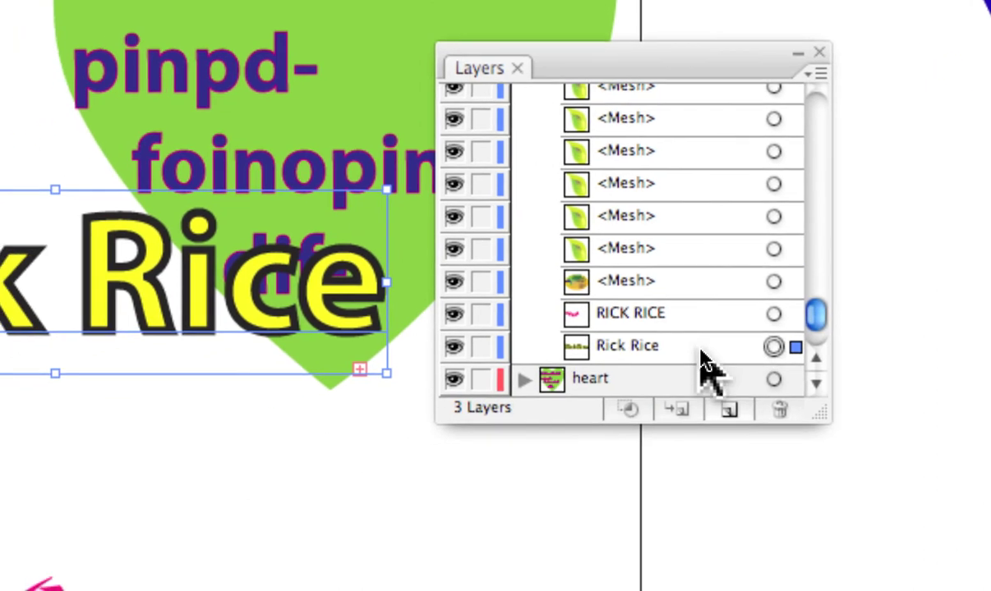
# Move the yellow name text's entry up through the name layer to directly below the orange path.
pyautogui.moveTo(703, 365); pyautogui.dragTo(698, 143)
pyautogui.moveTo(700, 258)
pyautogui.mouseDown()
pyautogui.moveTo(692, 232)
pyautogui.moveTo(701, 244)
pyautogui.mouseUp()
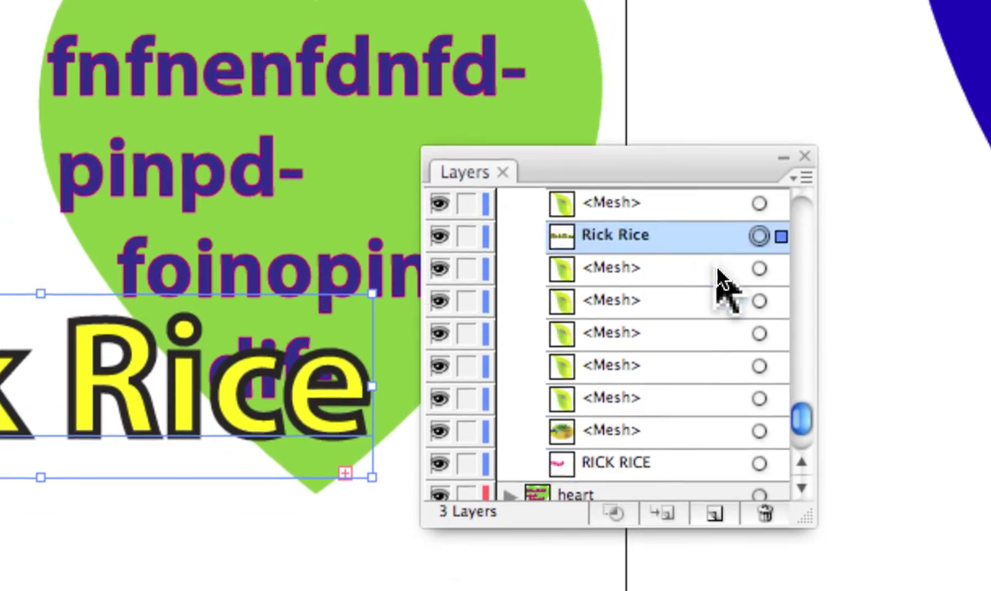
pyautogui.moveTo(752, 333); pyautogui.dragTo(752, 262)
pyautogui.scroll(1, 754, 300)
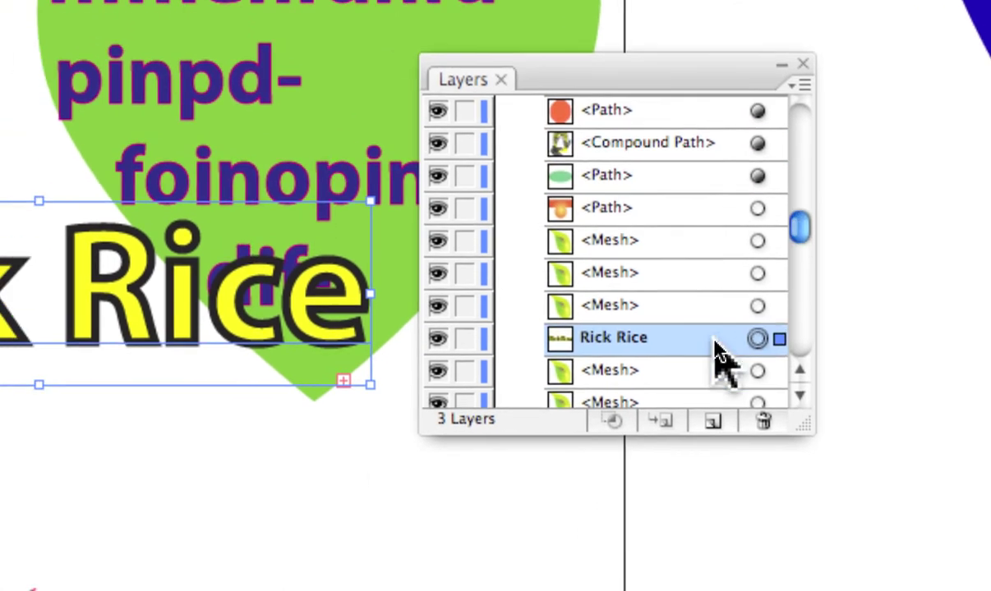
pyautogui.moveTo(714, 343); pyautogui.dragTo(698, 141)
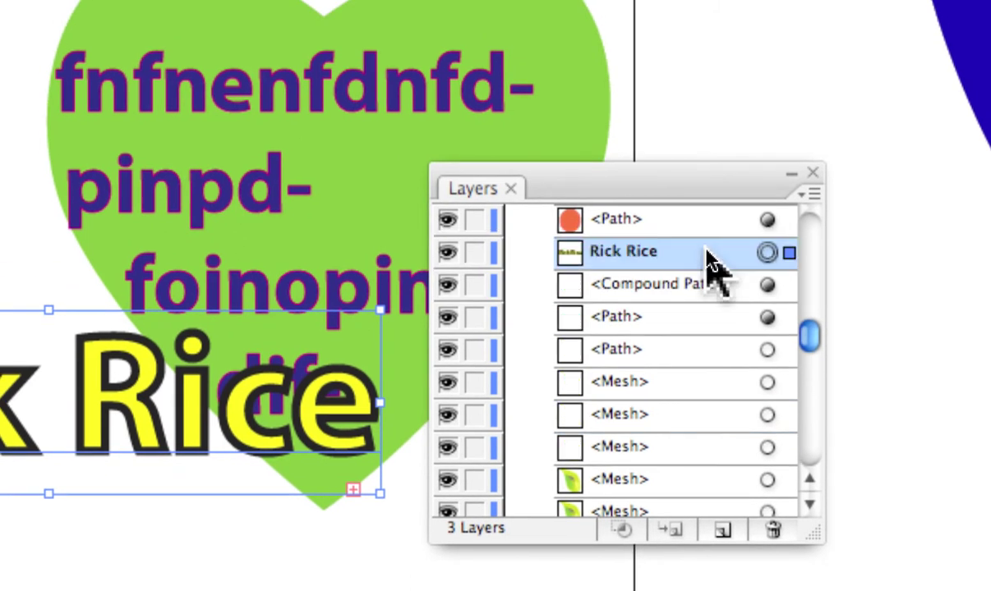
pyautogui.moveTo(707, 251); pyautogui.dragTo(708, 247)
pyautogui.scroll(2, 801, 333)
pyautogui.moveTo(760, 284); pyautogui.dragTo(750, 240)
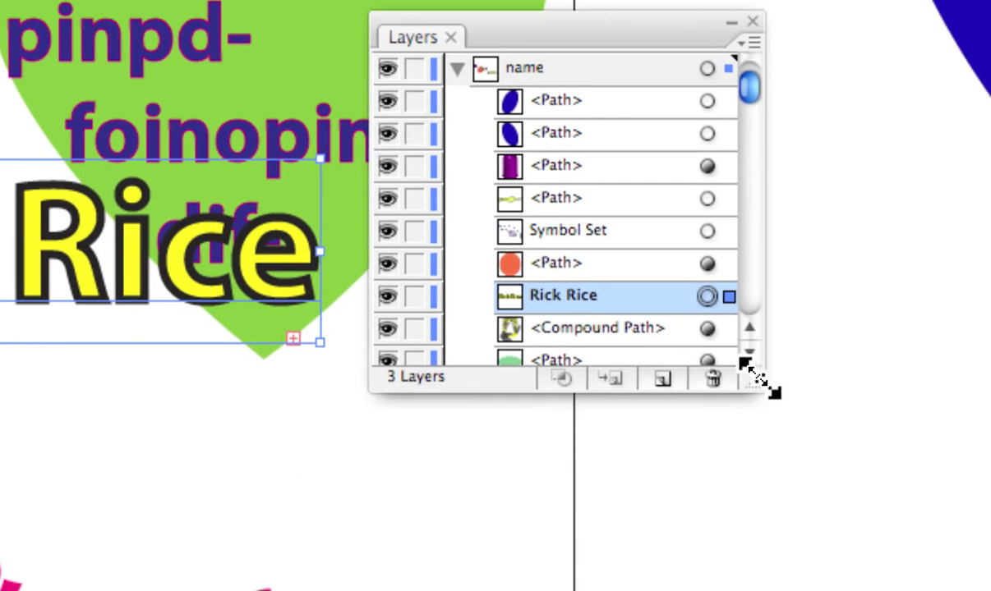
# Make the Layers panel taller and move the yellow name text from the name layer into Layer 3.
pyautogui.moveTo(880, 542); pyautogui.dragTo(881, 590)
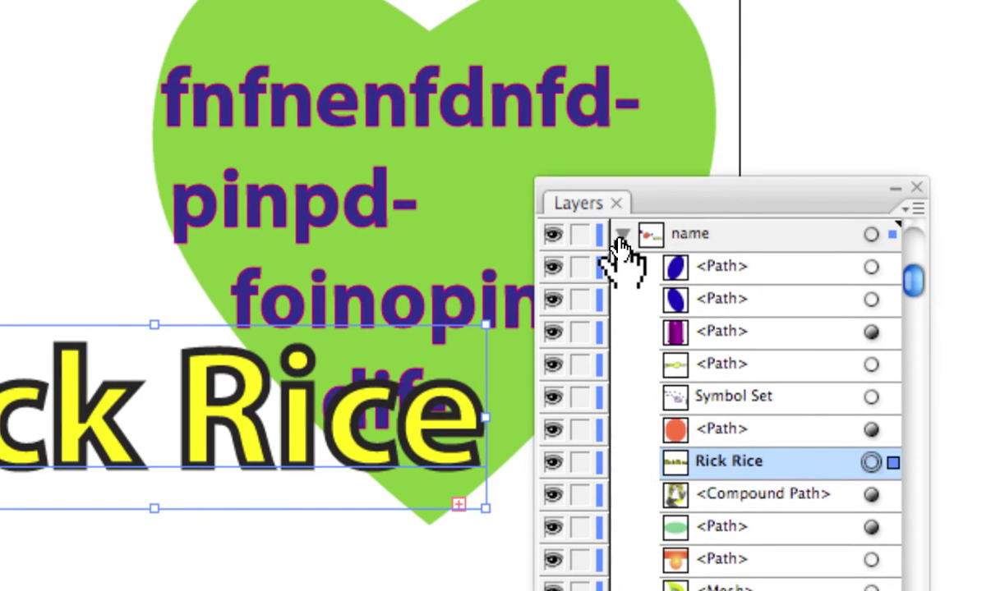
pyautogui.click(846, 140)
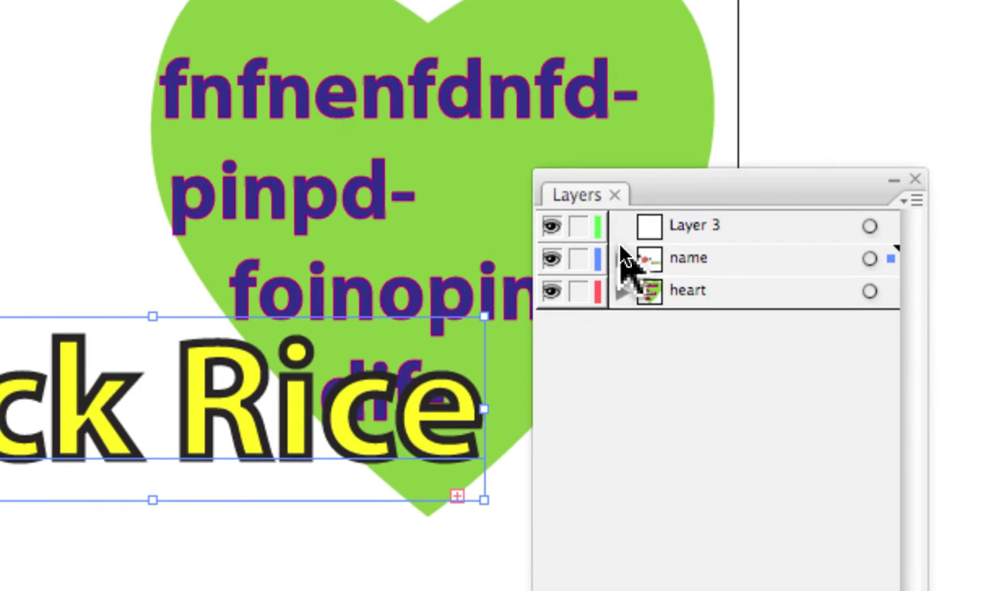
pyautogui.click(622, 267)
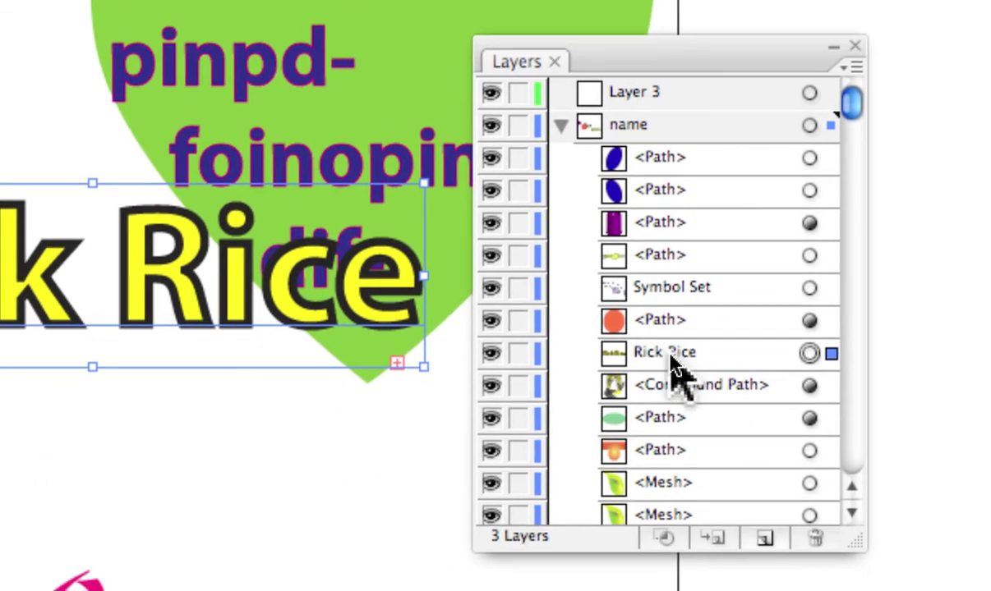
pyautogui.click(670, 362)
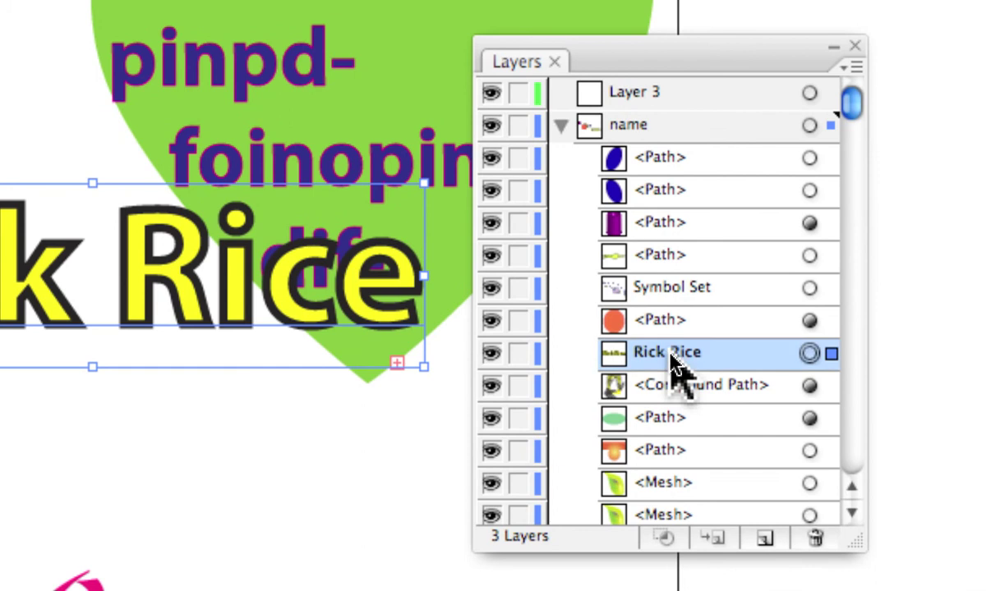
pyautogui.moveTo(669, 358); pyautogui.dragTo(686, 163)
pyautogui.moveTo(678, 267); pyautogui.dragTo(673, 236)
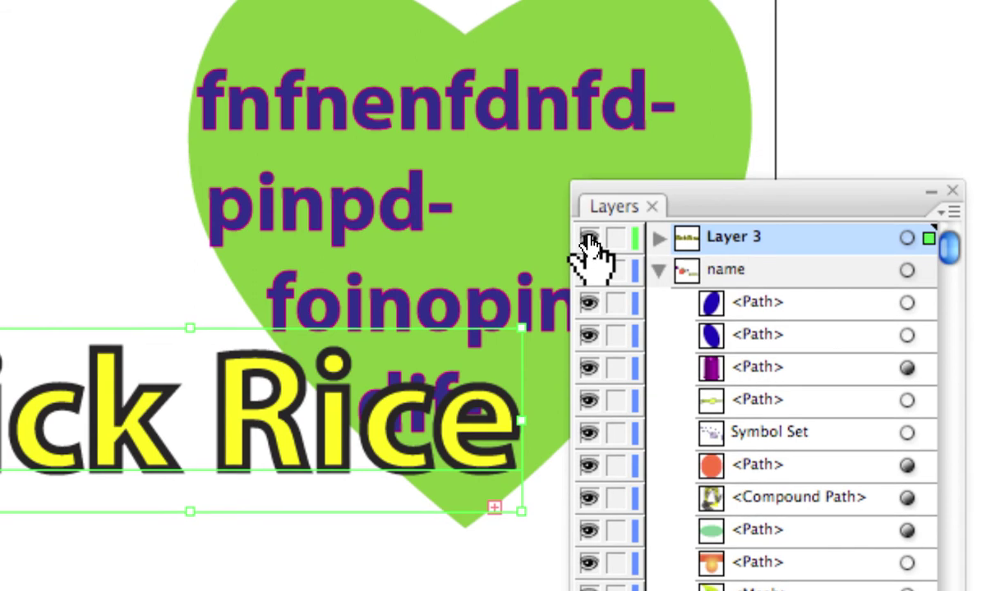
# Switch Layer 3's visibility off and on twice, and select the yellow name text to check its layer colour.
pyautogui.click(486, 235)
pyautogui.click(588, 239)
pyautogui.click(589, 239)
pyautogui.click(588, 239)
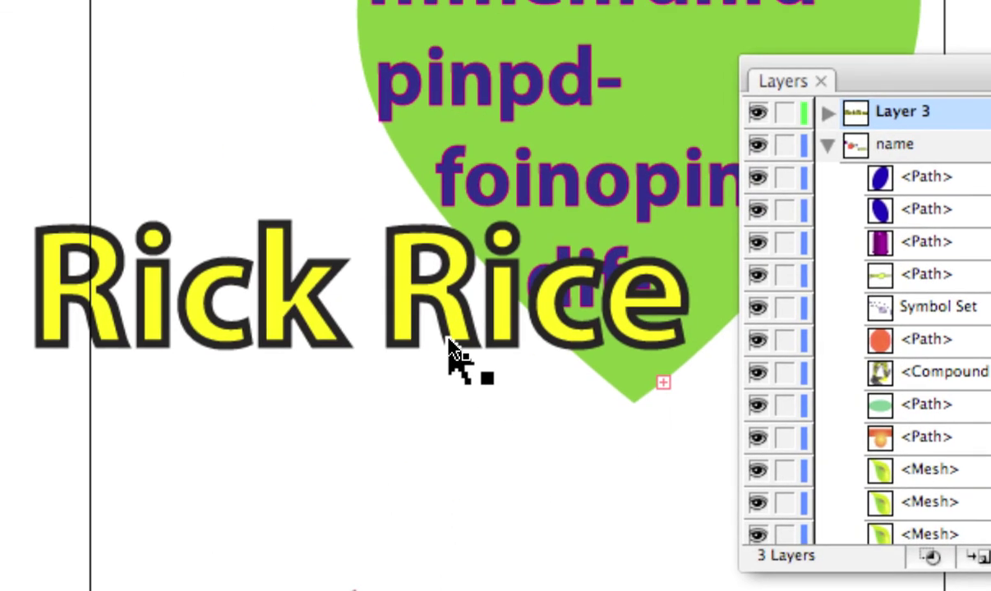
pyautogui.click(448, 340)
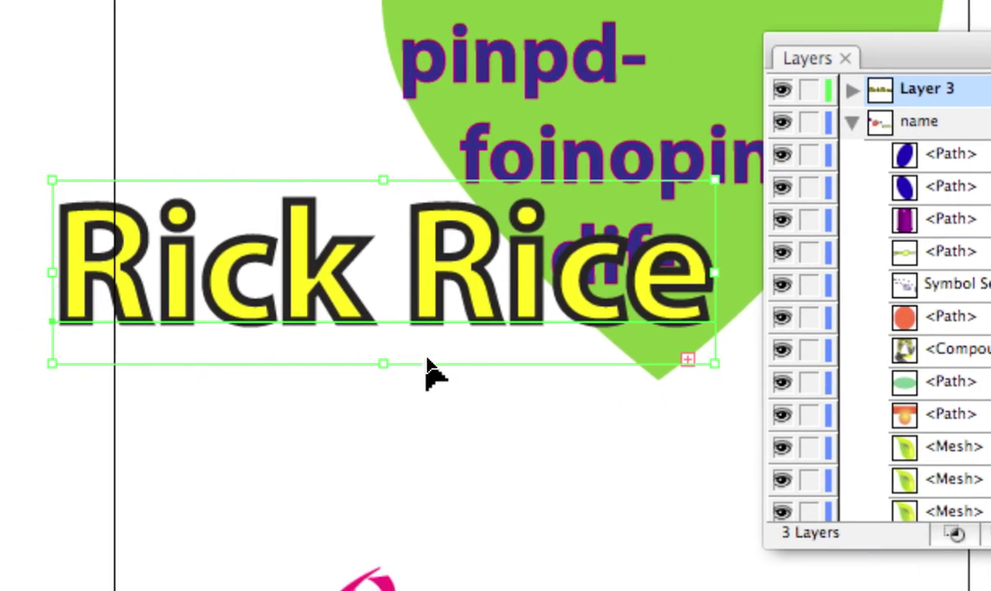